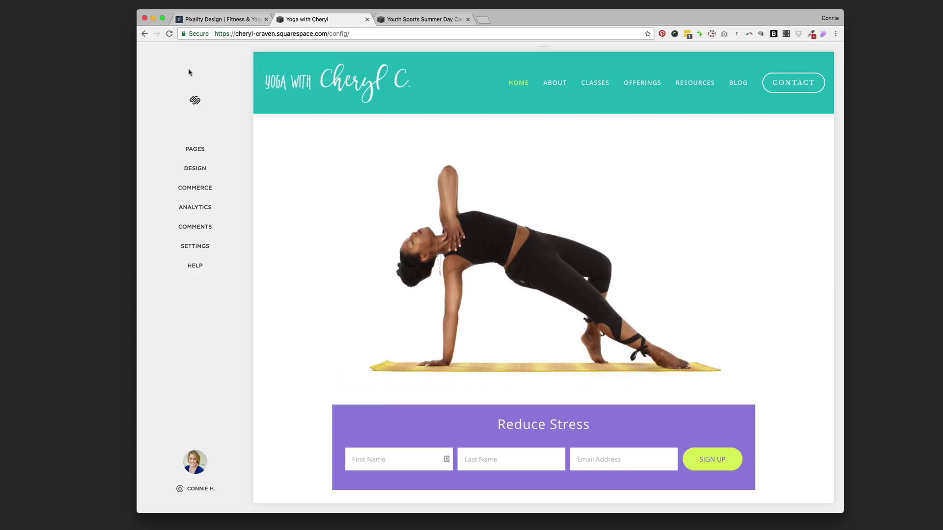
Step: Switch to the Youth Sports Summer Day Camps page and review it down to the Summer Camp 2017 registration section
click(379, 20)
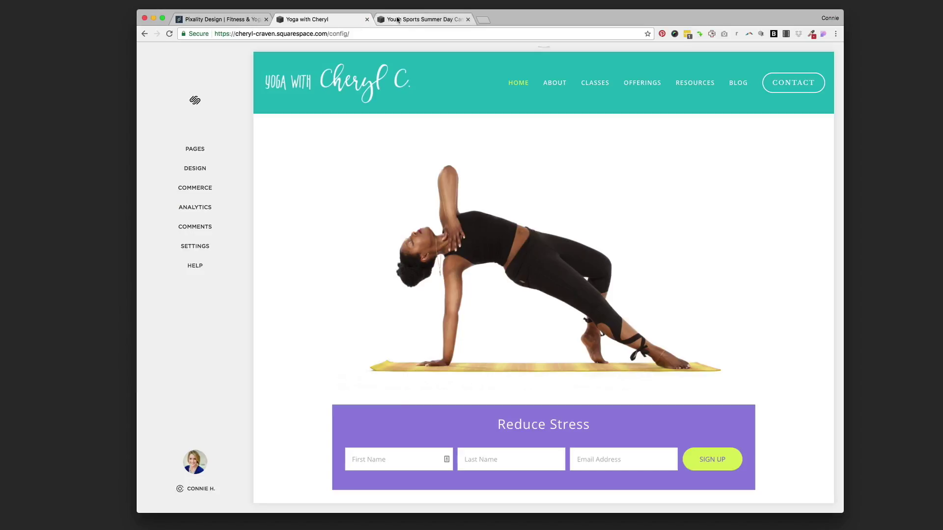
scroll(280, 119, up, 20)
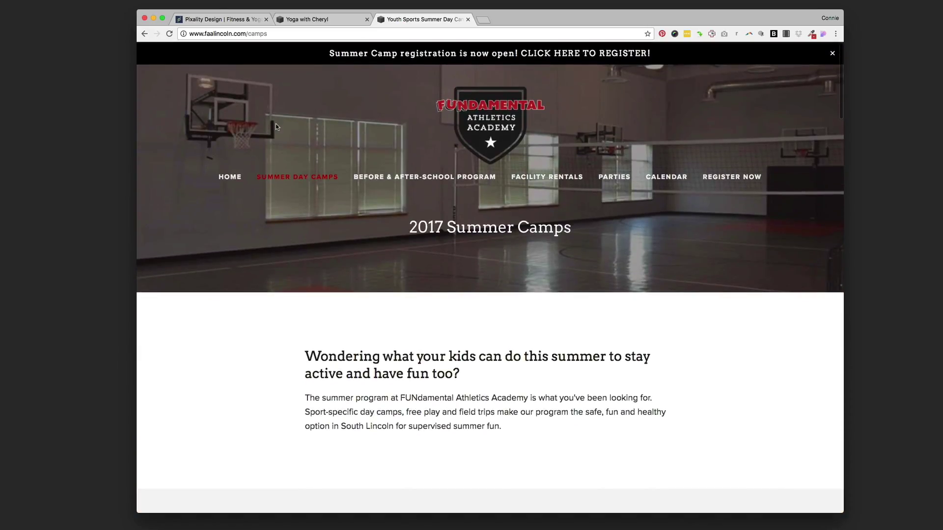
scroll(274, 128, down, 1)
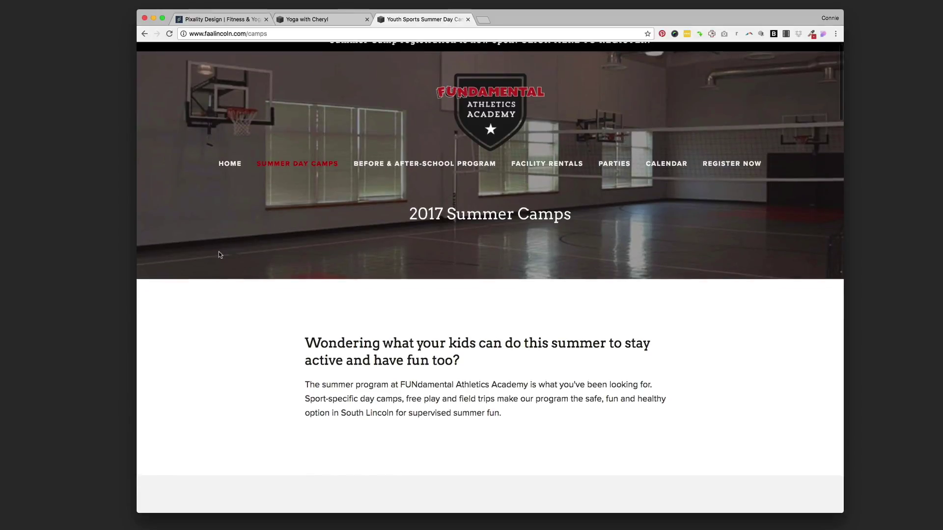
scroll(219, 254, down, 10)
scroll(219, 254, down, 20)
scroll(219, 254, down, 20)
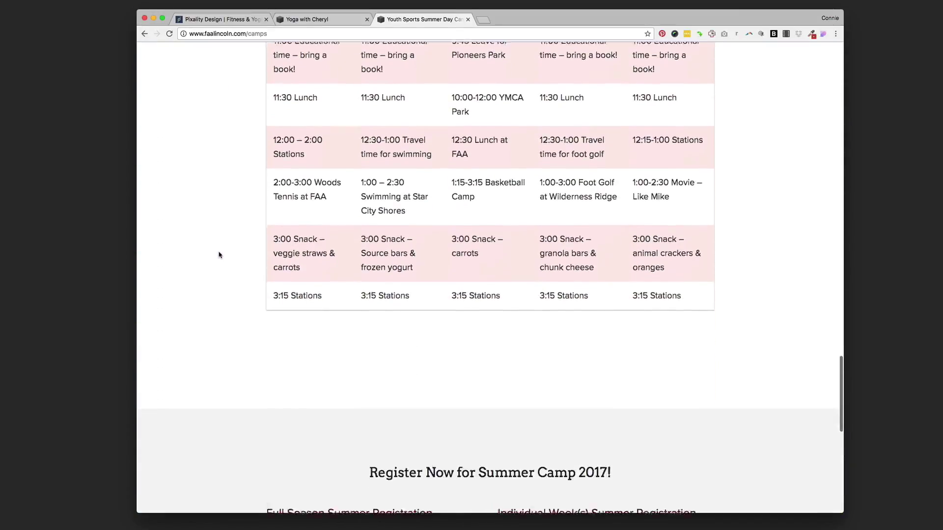
scroll(219, 254, down, 7)
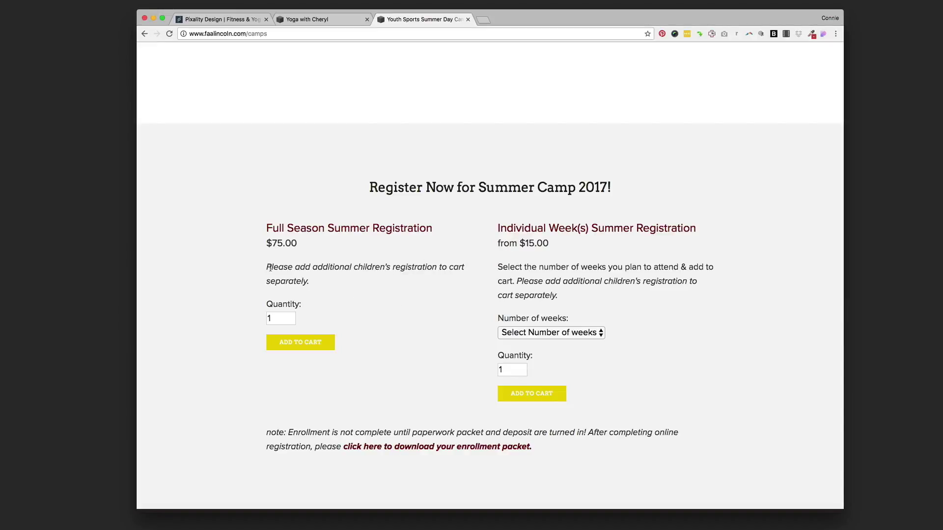
Step: Examine the registration form behind the Full Season Summer Registration product, and close it without submitting
click(298, 343)
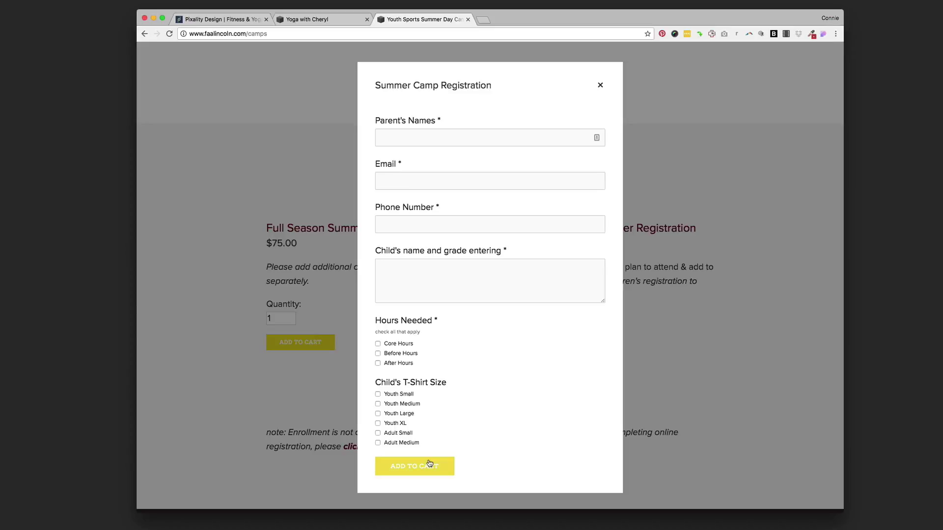
click(600, 85)
scroll(231, 169, up, 5)
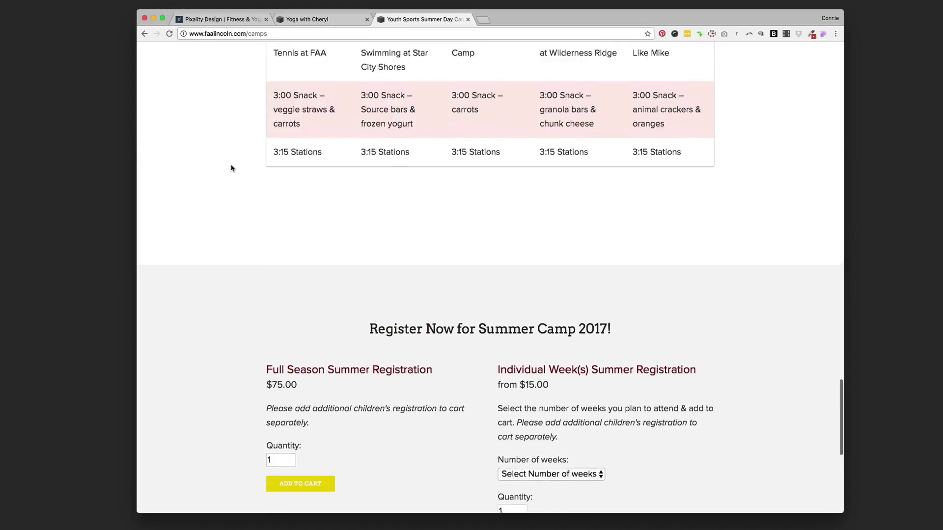
scroll(231, 168, down, 5)
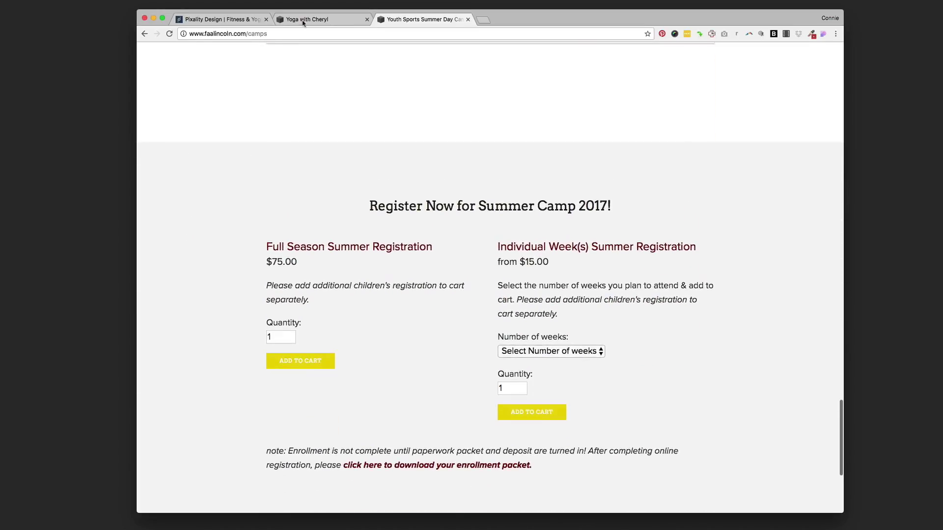
Step: Return to the yoga site's payment settings and view the Stripe connection form, closing it without connecting an account
click(305, 20)
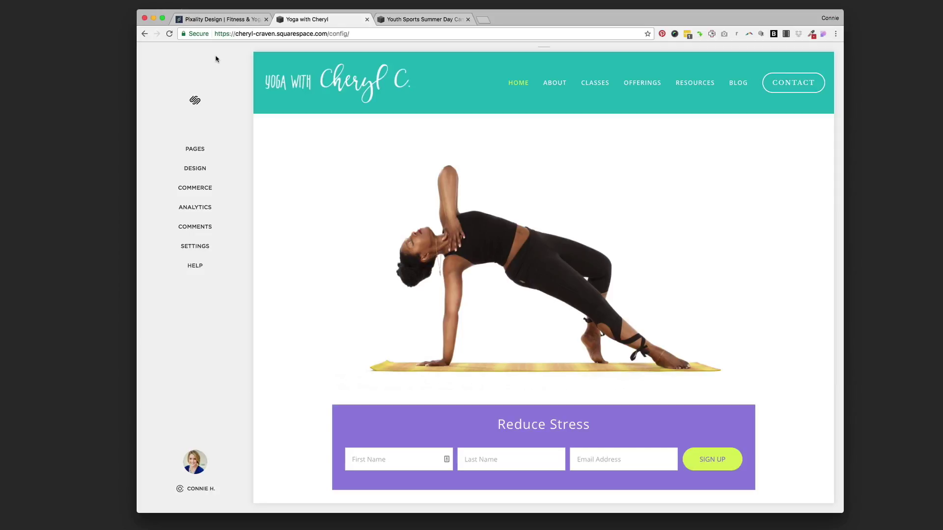
click(192, 248)
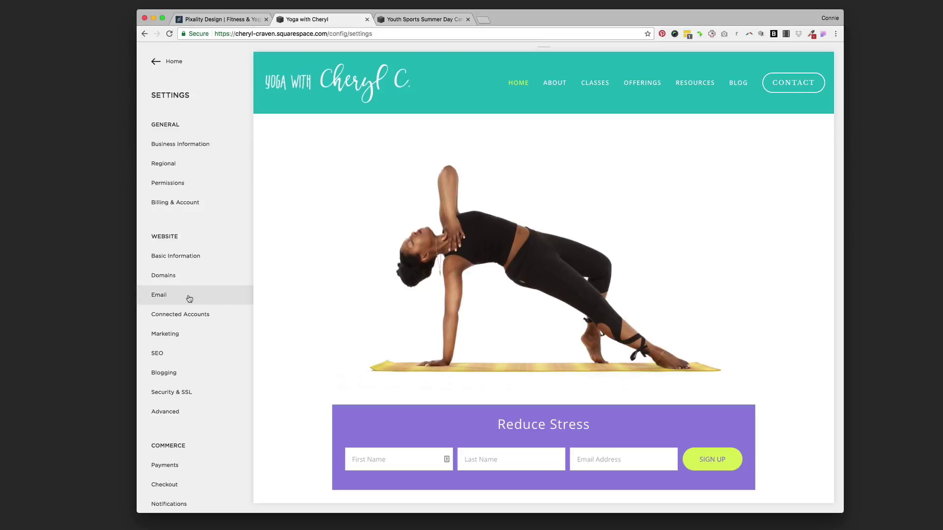
click(163, 467)
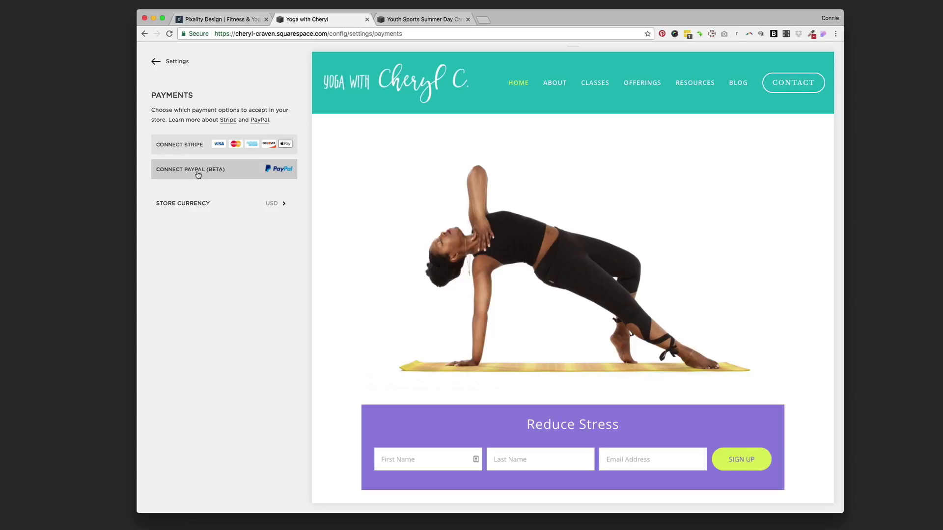
click(183, 144)
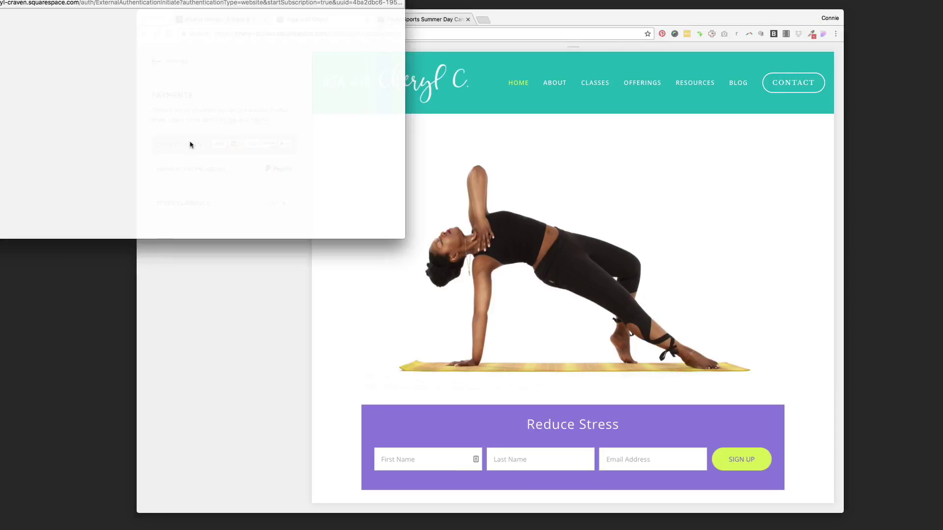
drag(40, 1, 257, 78)
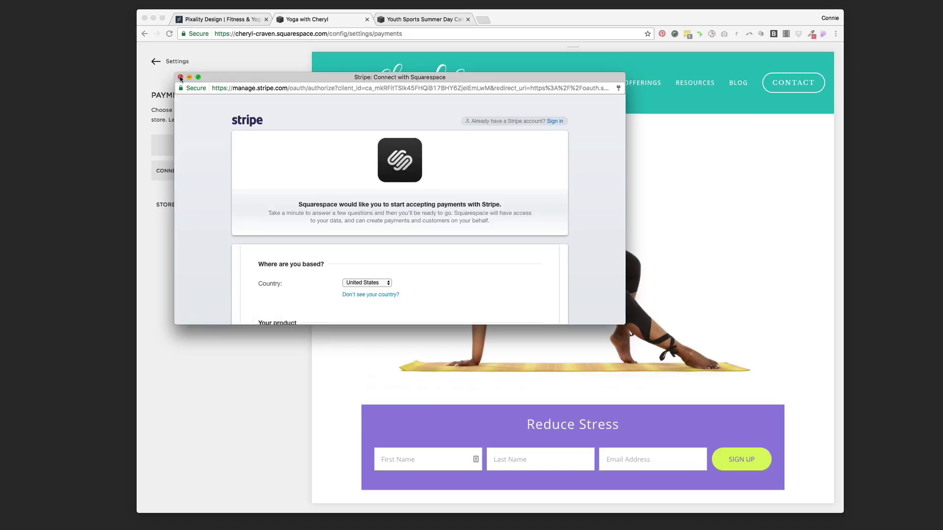
click(180, 77)
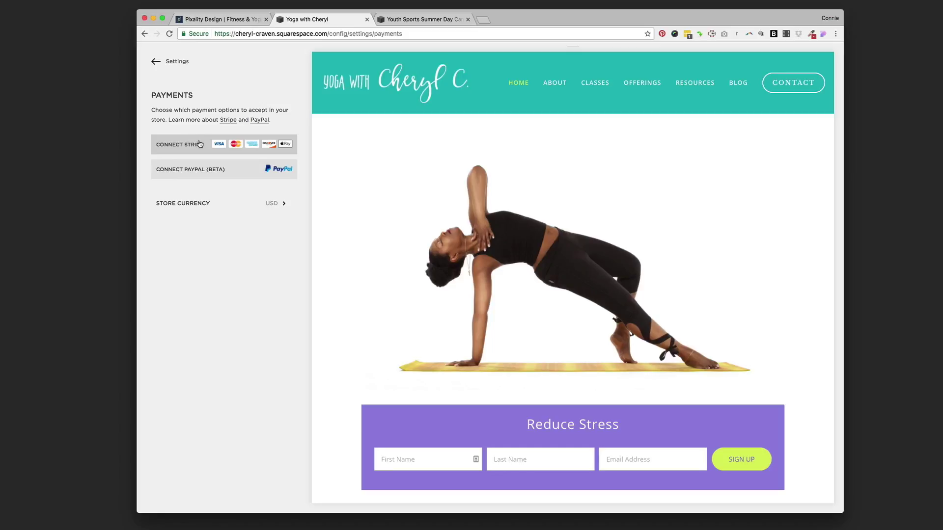
Step: View the PayPal business account sign-up form from the payment settings, and close it without connecting an account
click(194, 170)
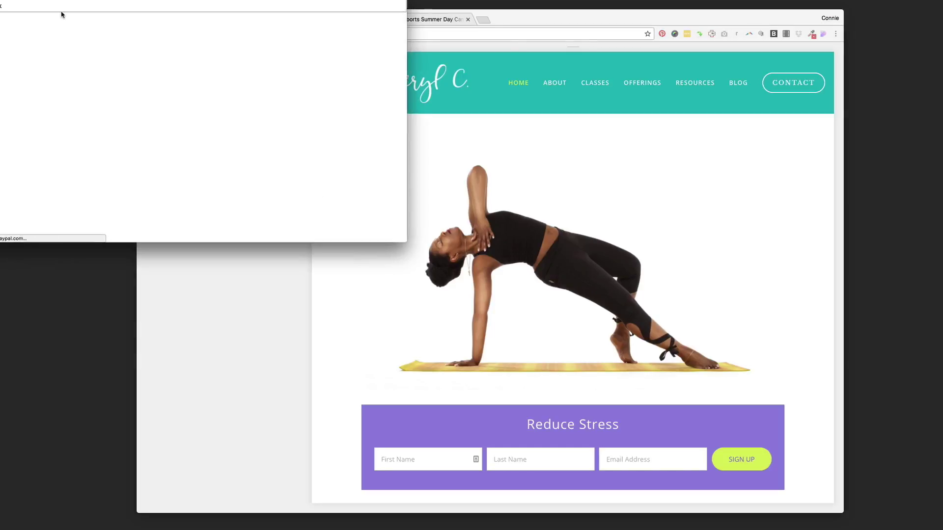
drag(61, 14, 333, 131)
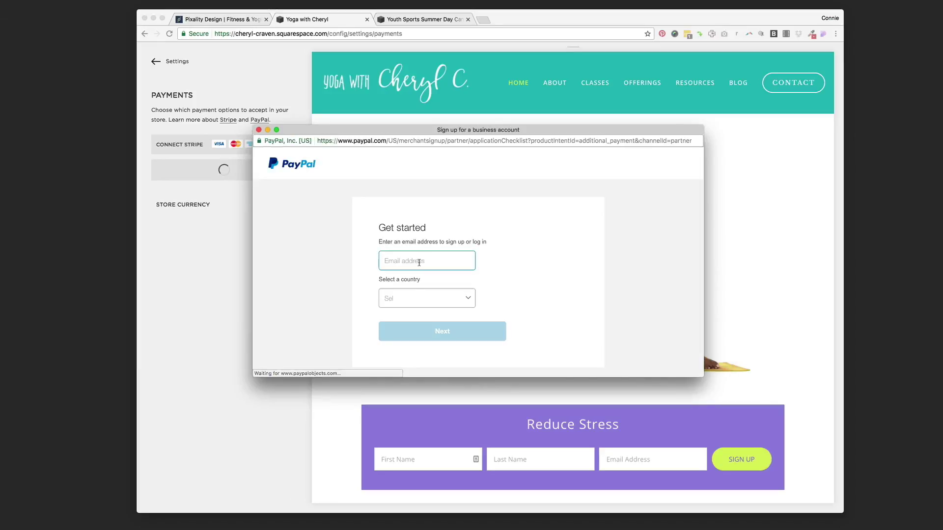
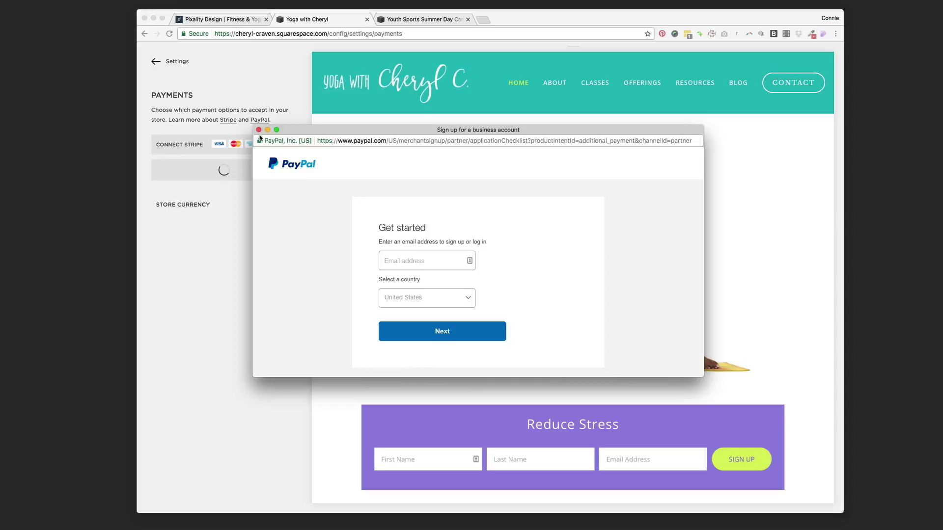
click(259, 129)
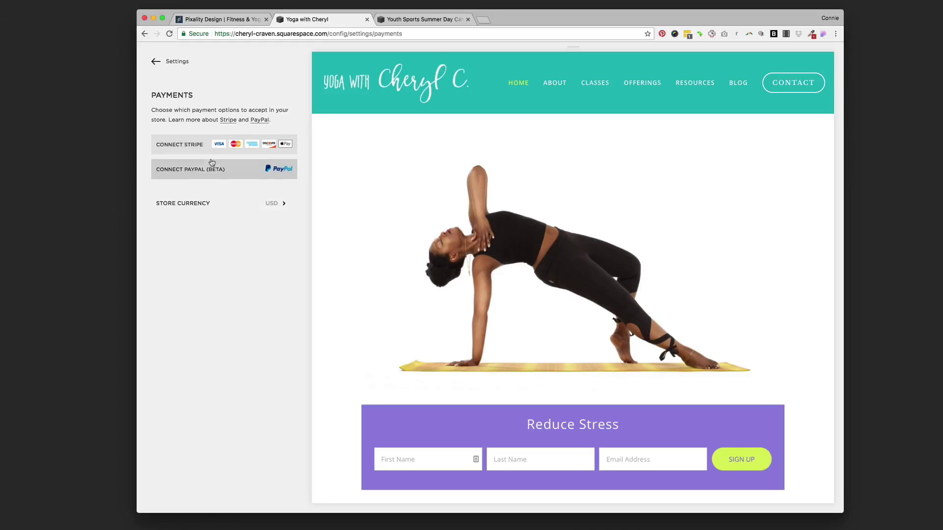
Step: Create a Products page in the Not Linked section with the name New Products, and open its product list
click(176, 61)
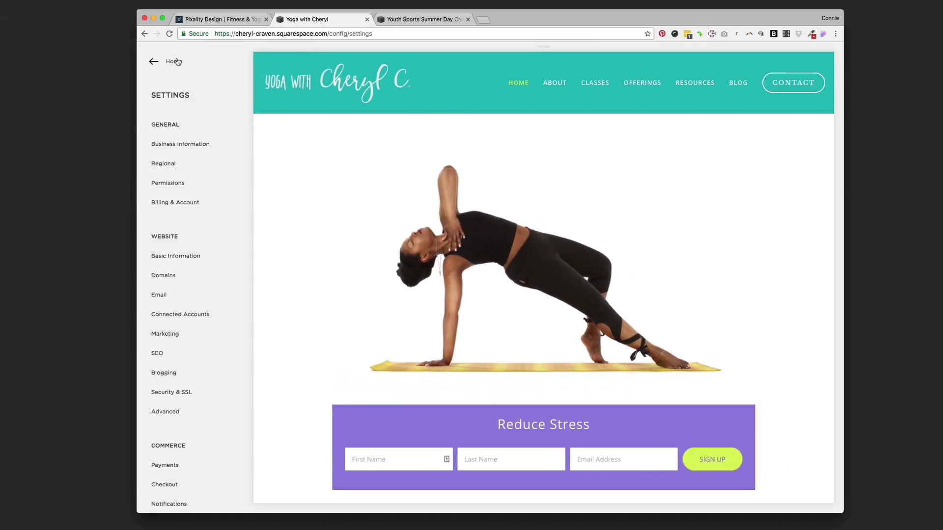
click(177, 62)
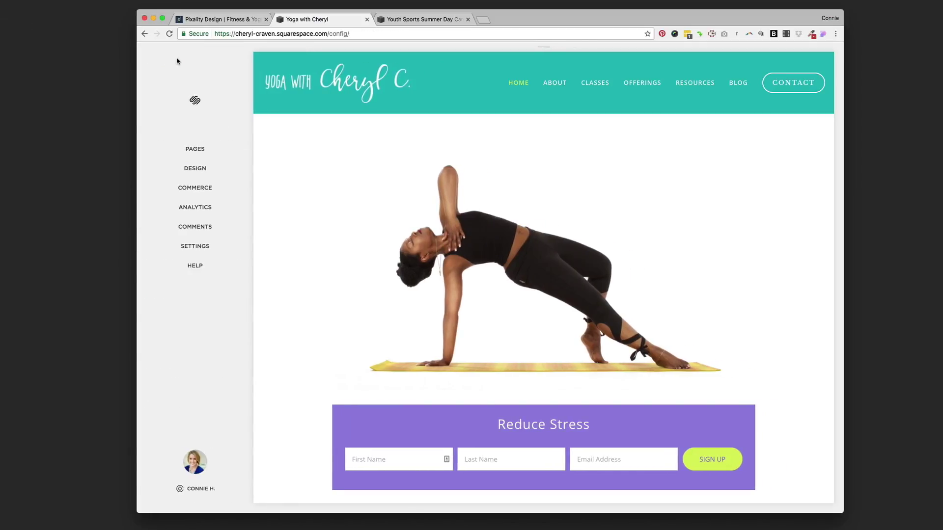
click(189, 149)
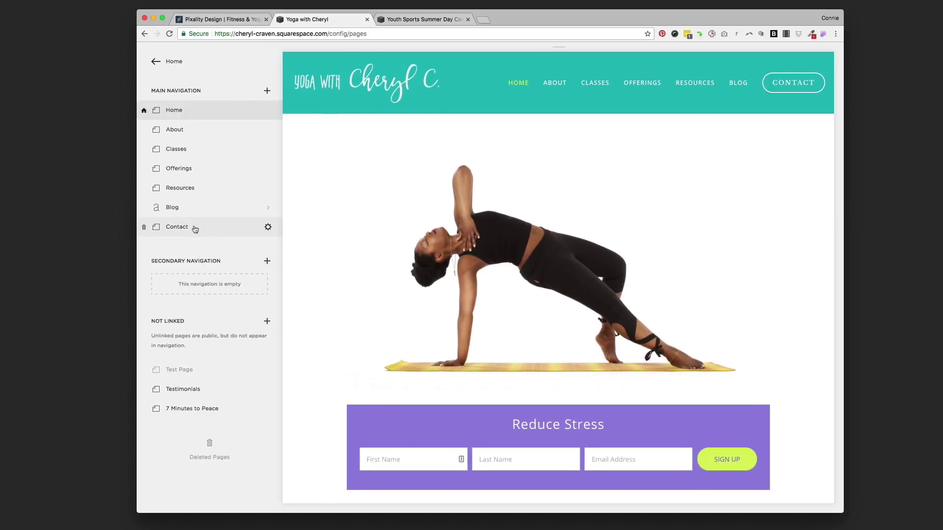
click(267, 322)
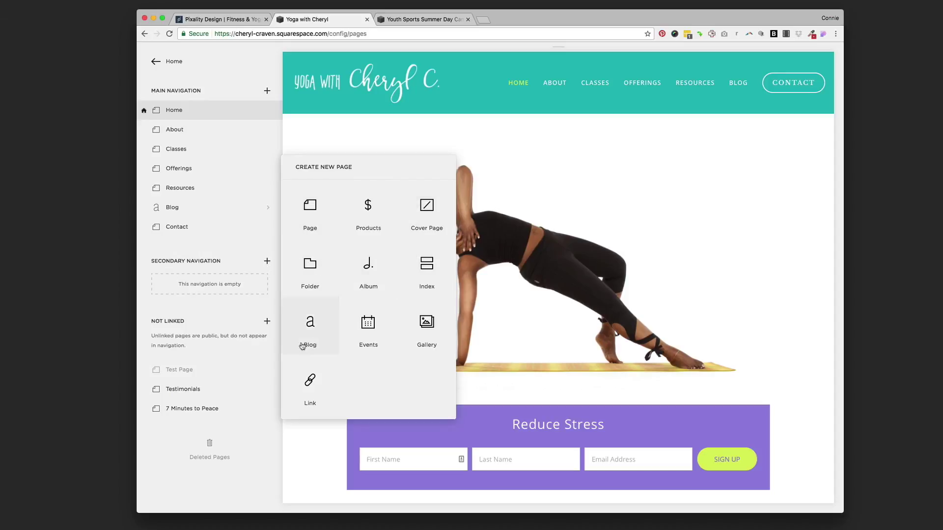
click(369, 204)
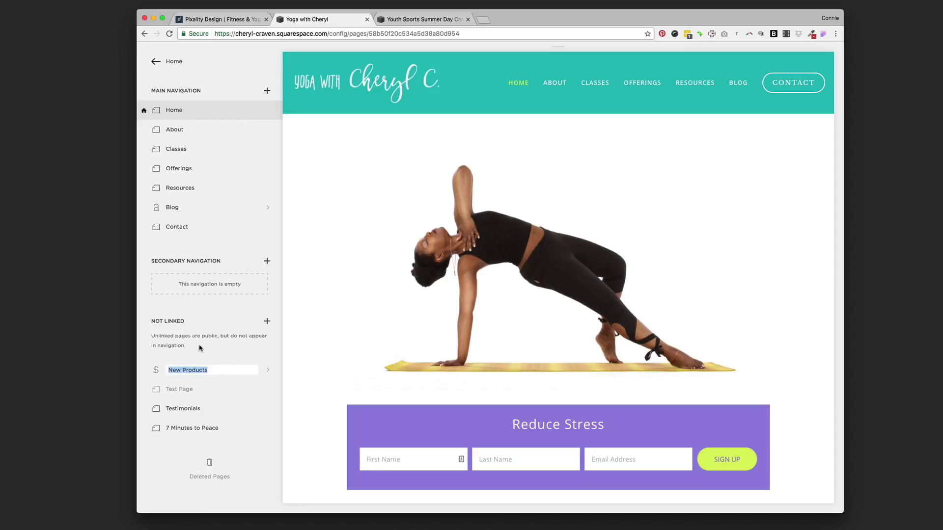
key(Return)
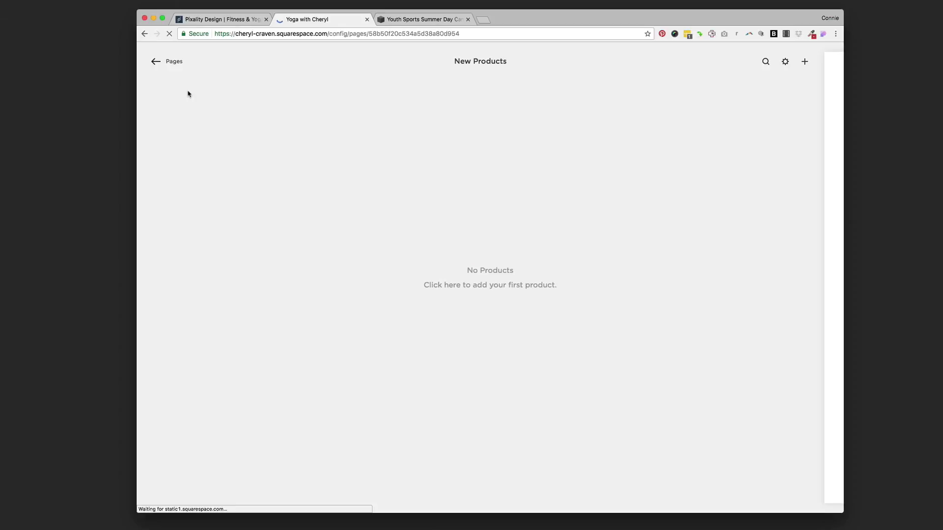
click(174, 61)
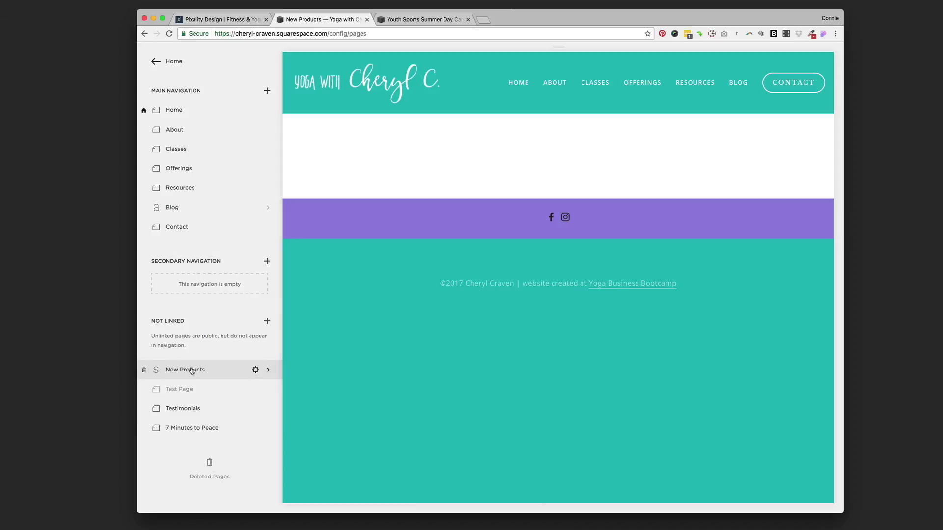
click(268, 370)
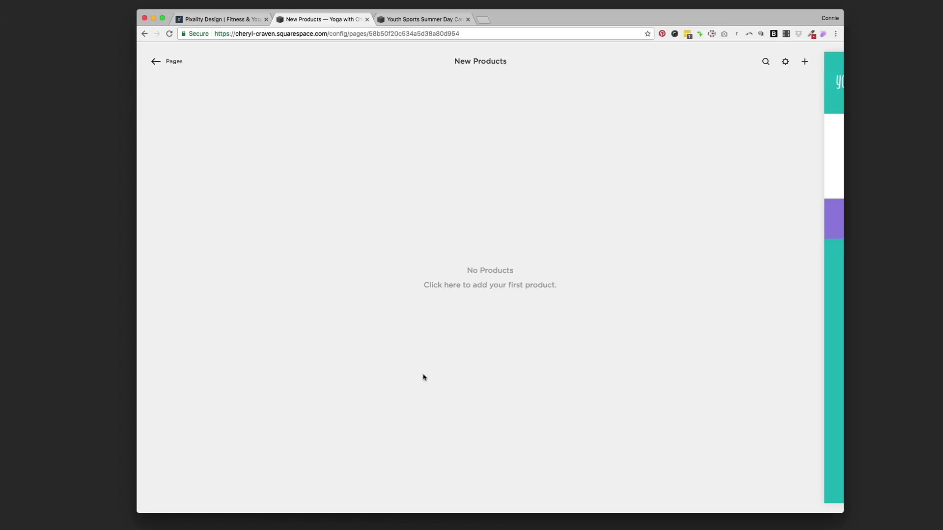
Step: Add a Service product named "Yoga Drumbeats" and upload the photo of hands drumming as its image
click(805, 61)
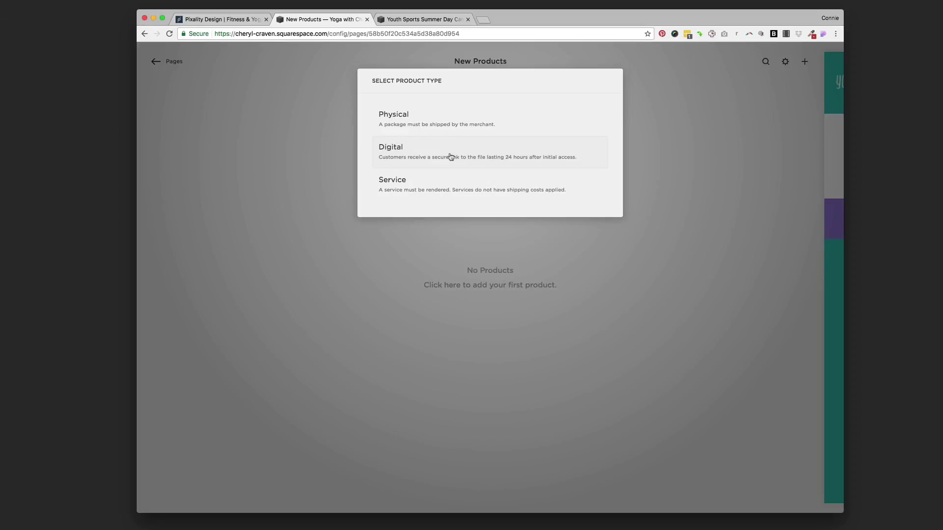
click(406, 189)
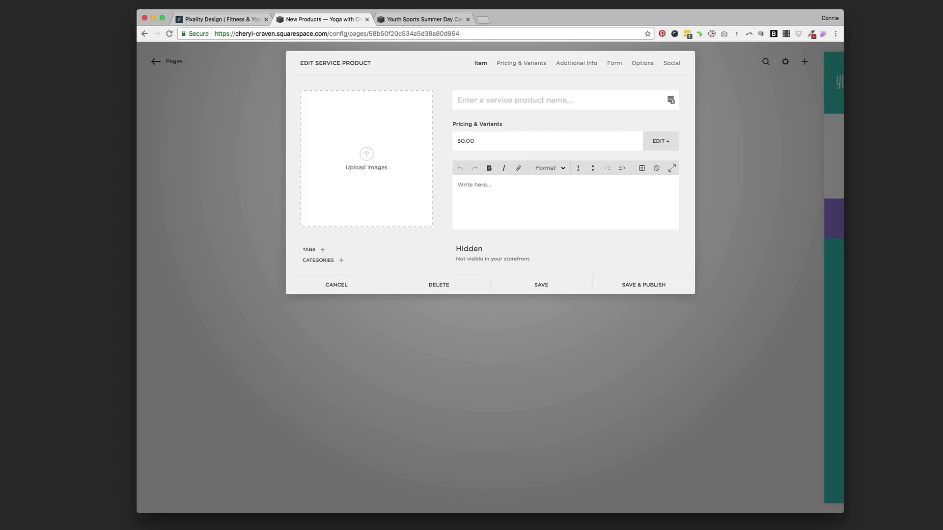
drag(849, 64, 365, 151)
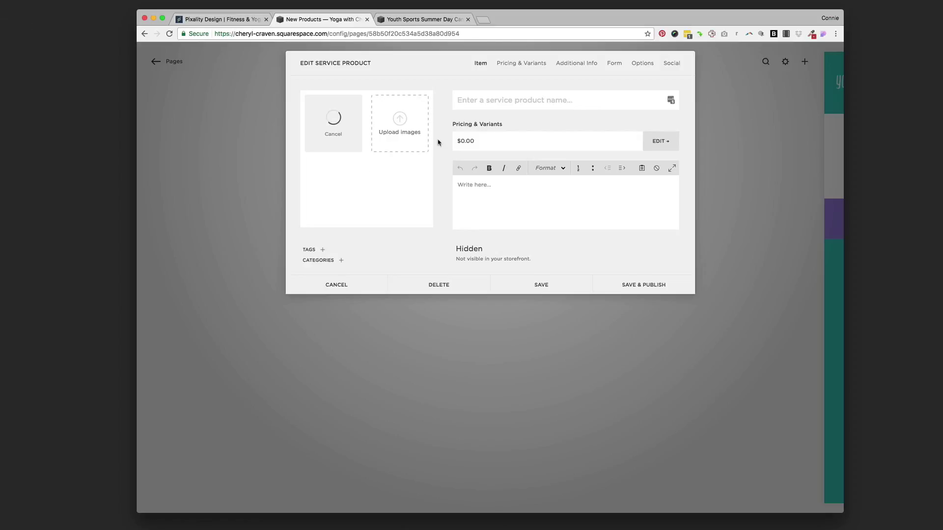
click(492, 99)
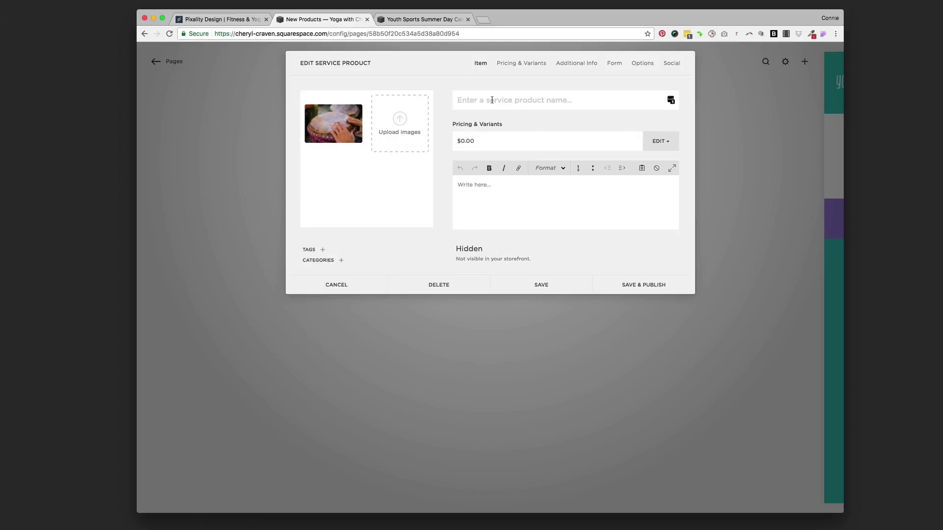
text(Yoga Drumbeats)
Step: Add a variant option named "Event Registration" to the service product's pricing and variants
click(653, 142)
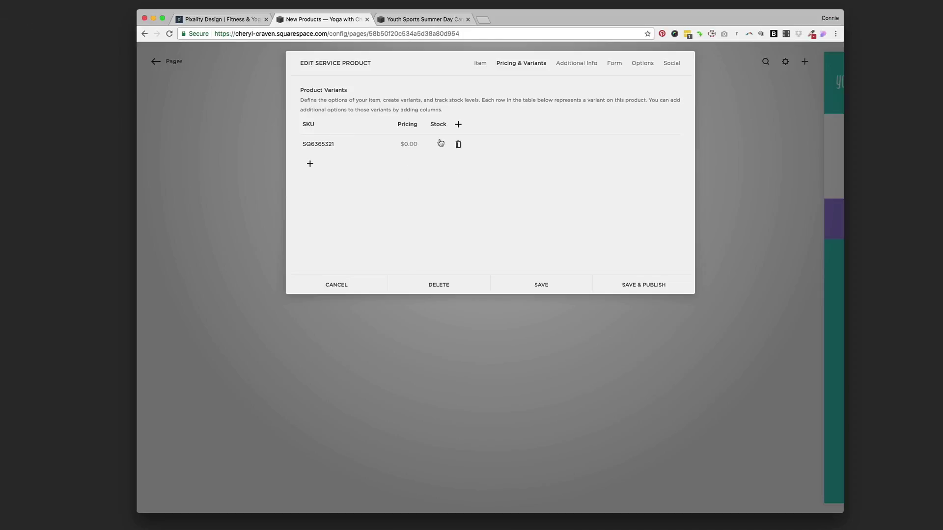
click(311, 164)
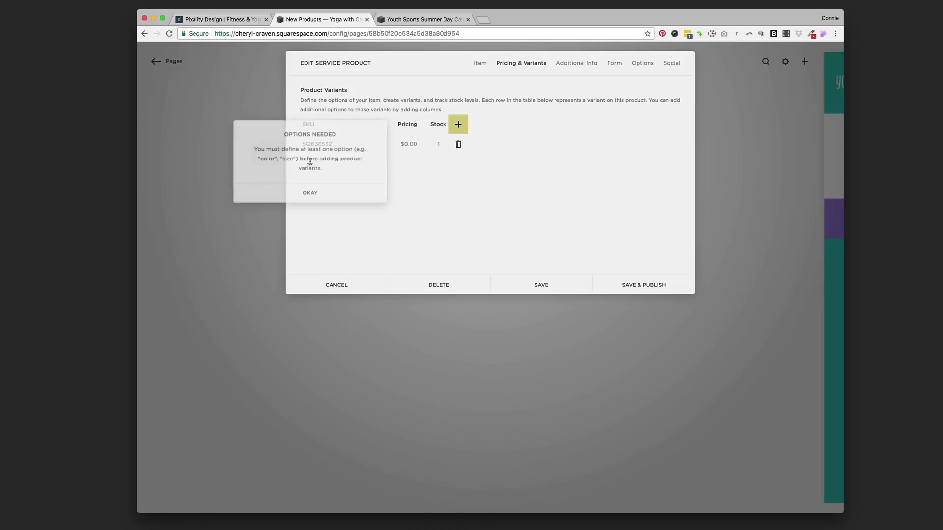
click(310, 191)
click(457, 124)
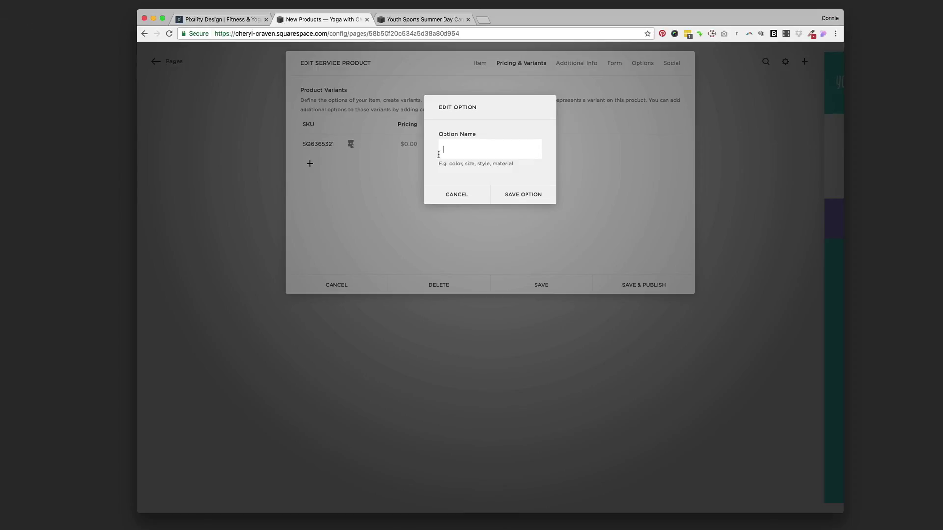
text(Event Registration)
click(509, 196)
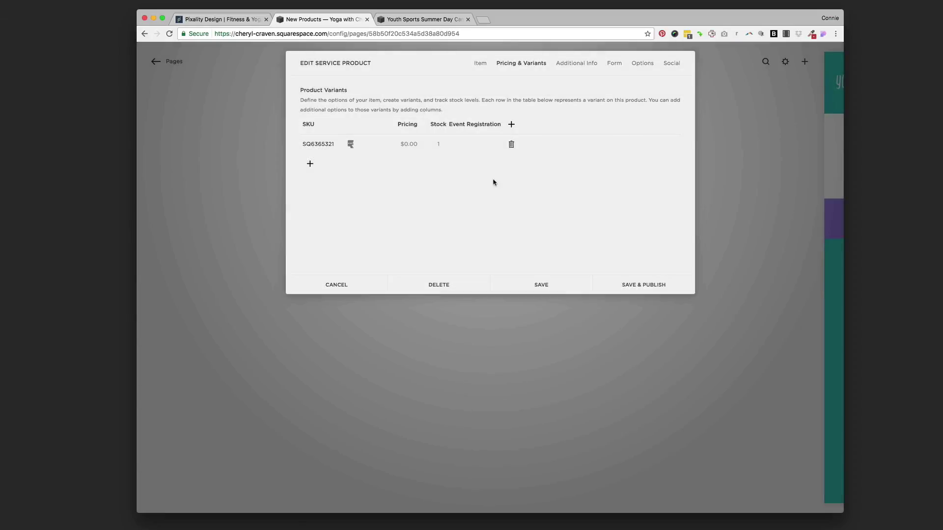
Step: Set the service product variant's price to $30.00 and its quantity in stock to 50
click(411, 145)
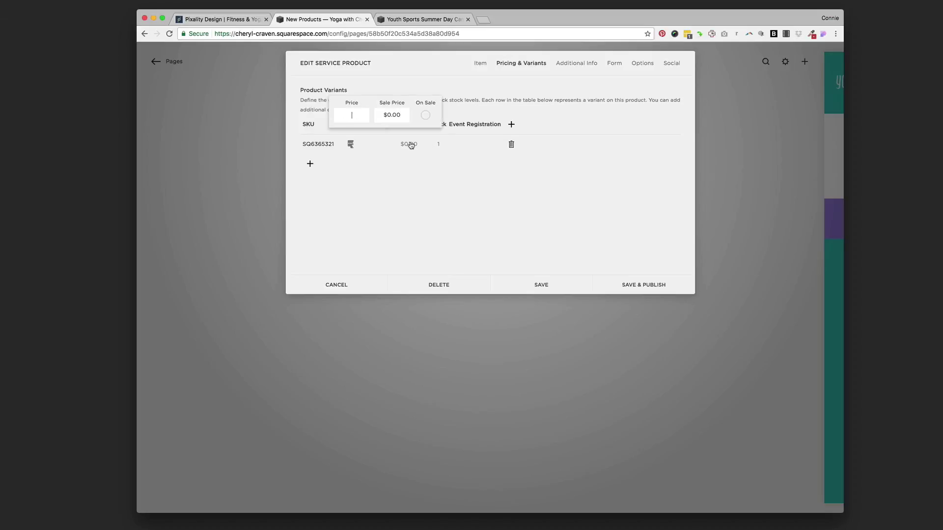
click(388, 114)
click(349, 115)
text(30)
click(435, 190)
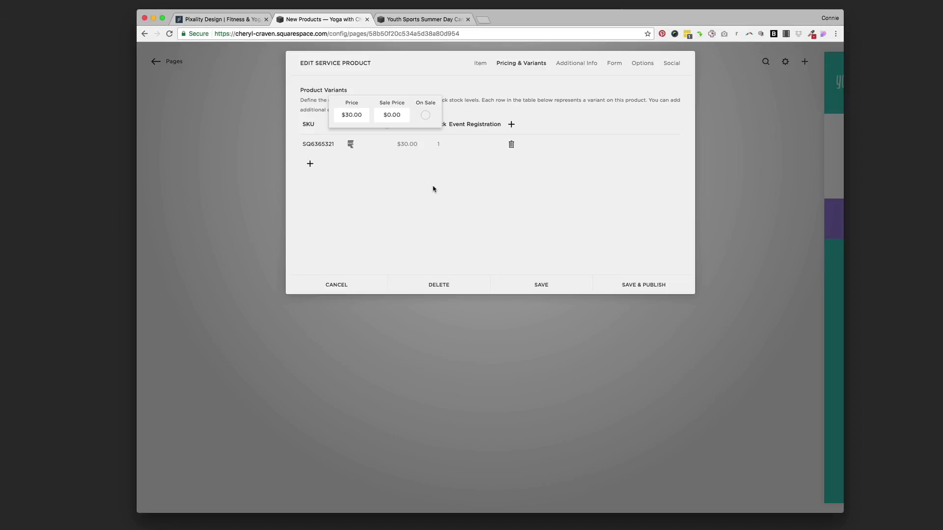
click(439, 146)
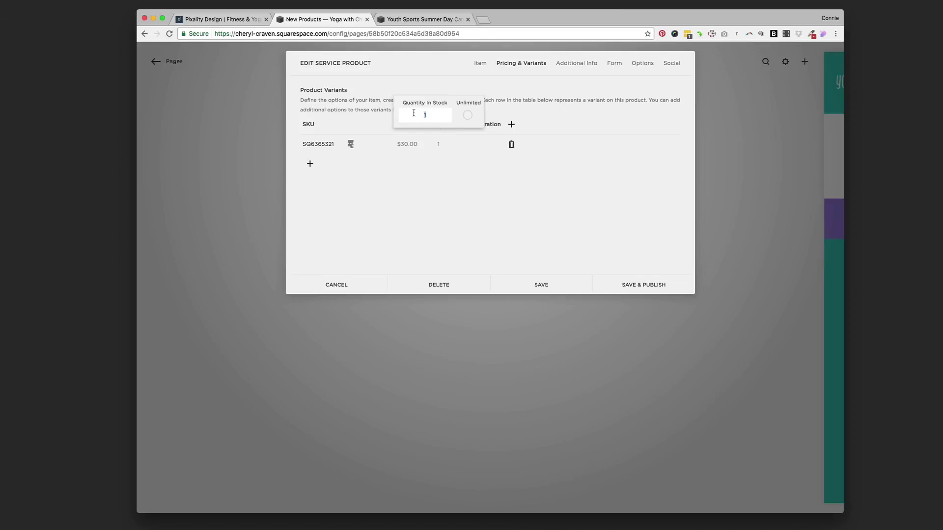
text(50)
click(448, 204)
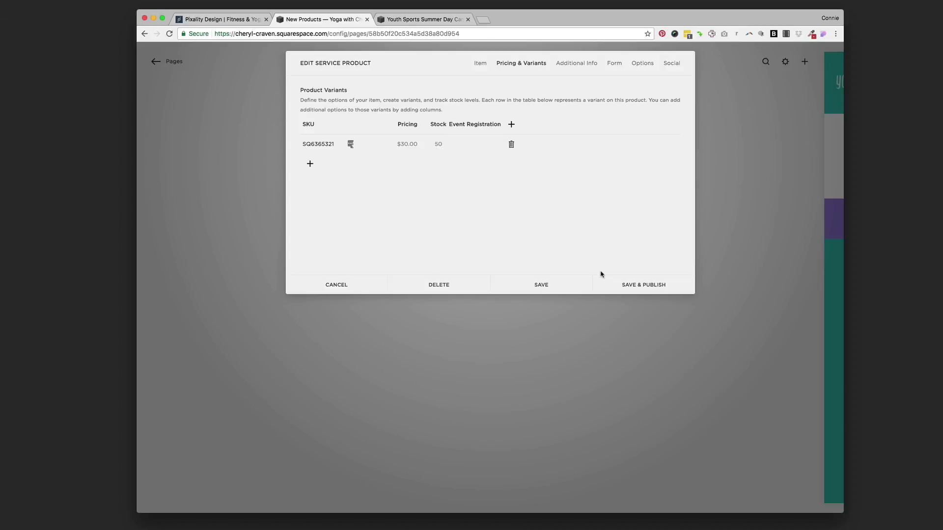
Step: Write the item description on three separate lines: "address", "what is it?" and "Who's teaching?"
click(480, 63)
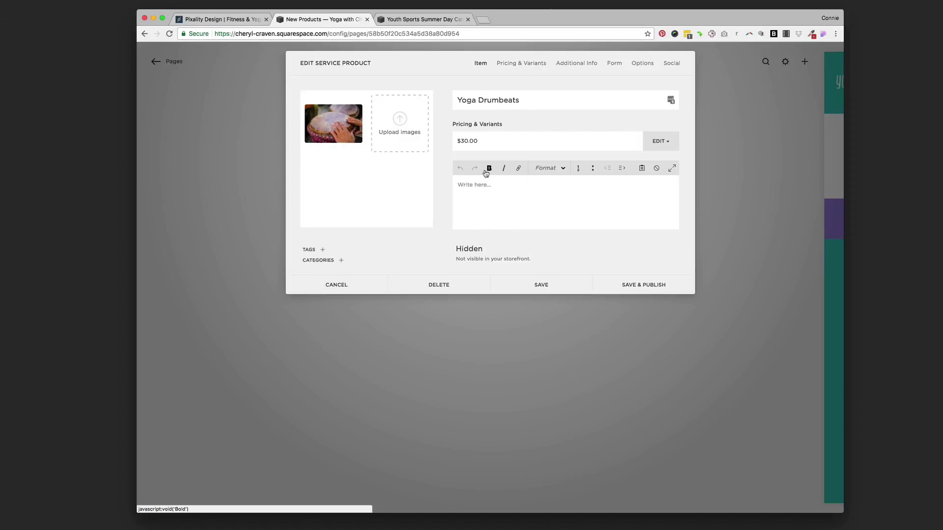
click(484, 190)
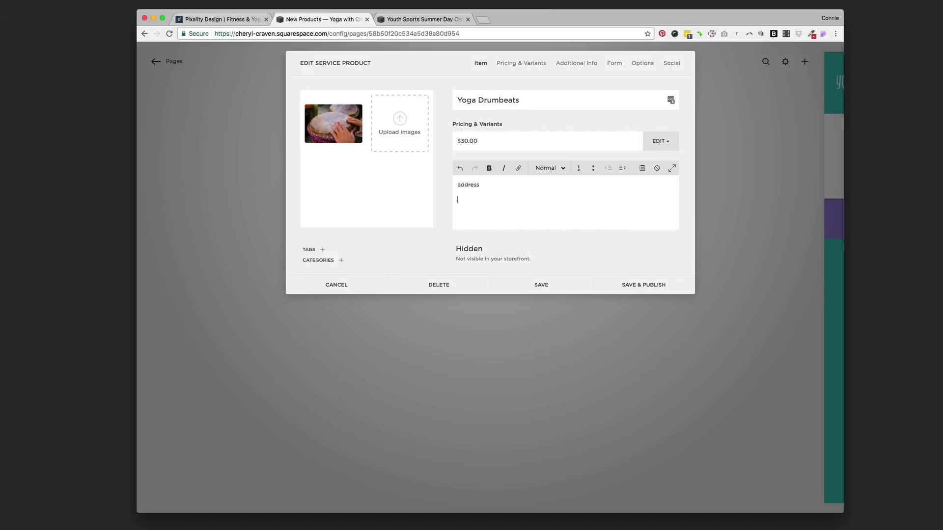
text(hat i)
text(eaching?)
Step: Create a new product form for the service product and name it "Yoga Drumbeats Registration Form"
click(579, 65)
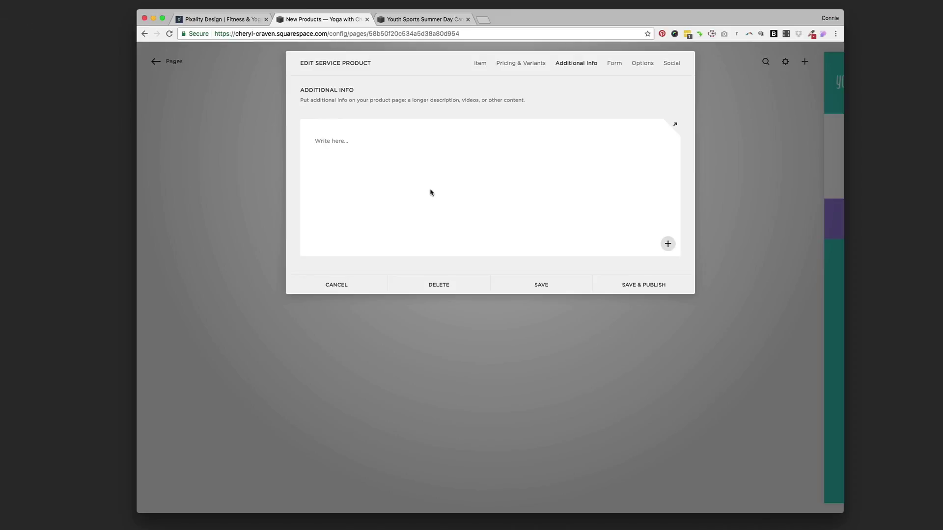
click(615, 64)
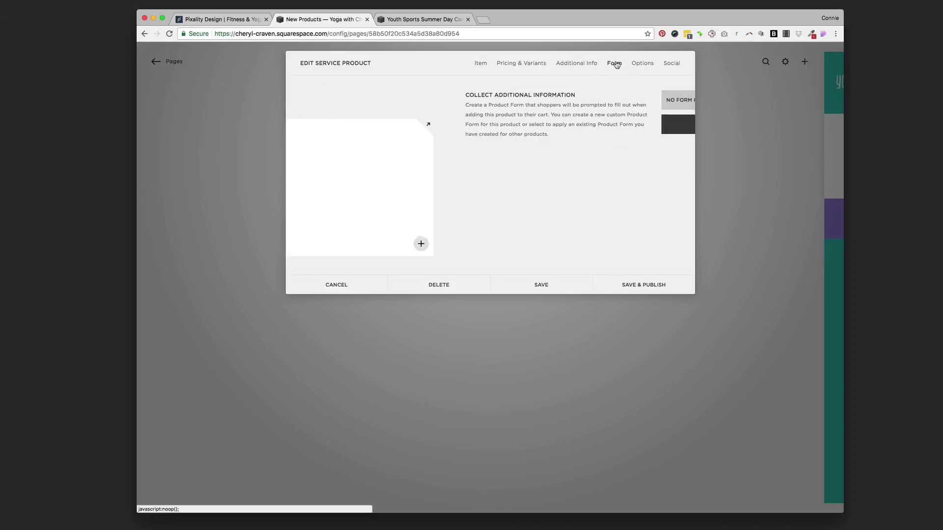
click(585, 125)
triple_click(338, 122)
text(Y)
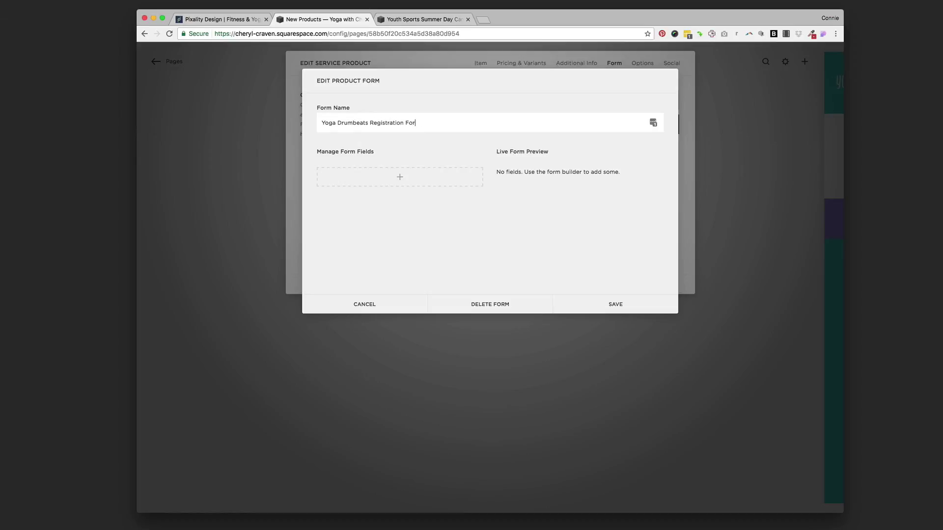
Step: Add a Name field and an Email field to the registration form, and make both required
click(400, 176)
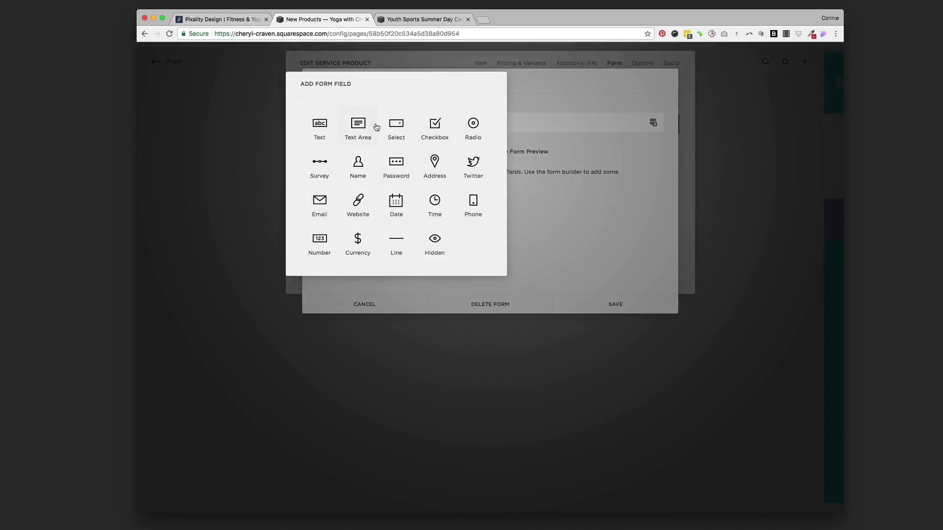
click(363, 162)
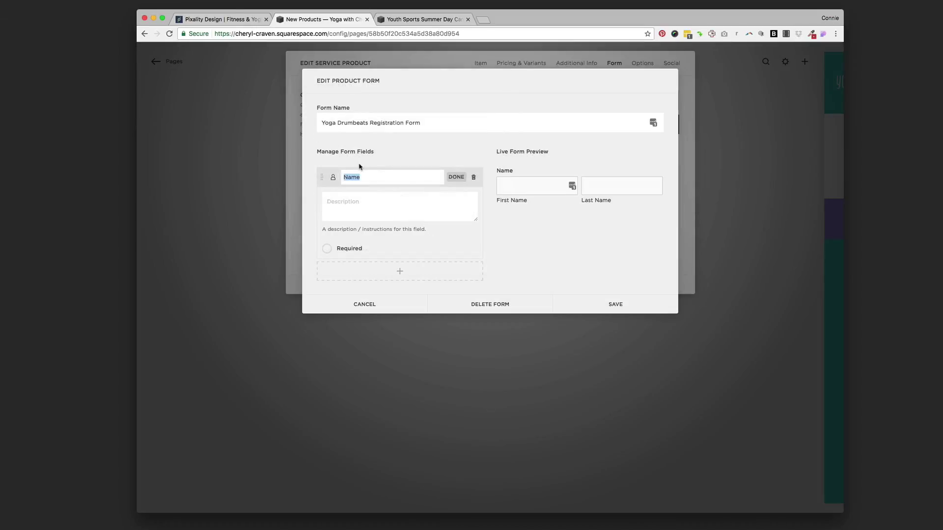
click(326, 248)
click(401, 271)
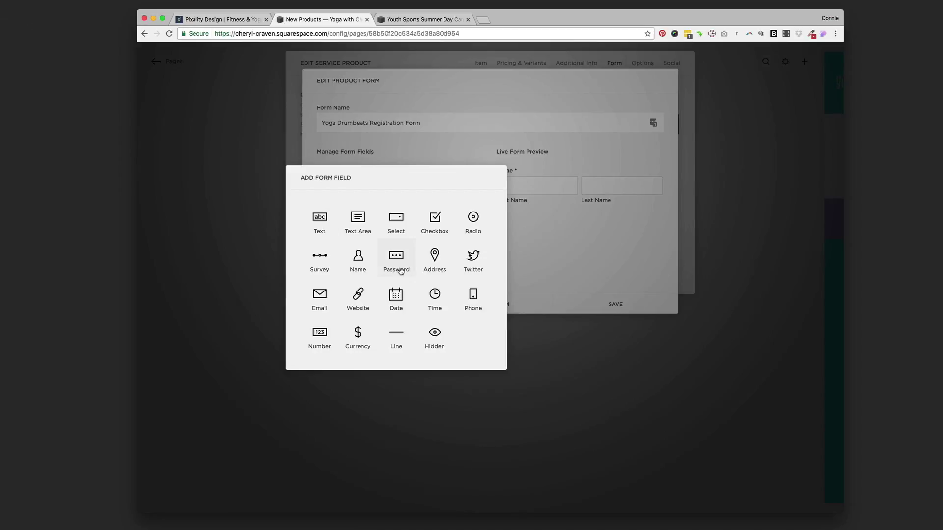
click(320, 295)
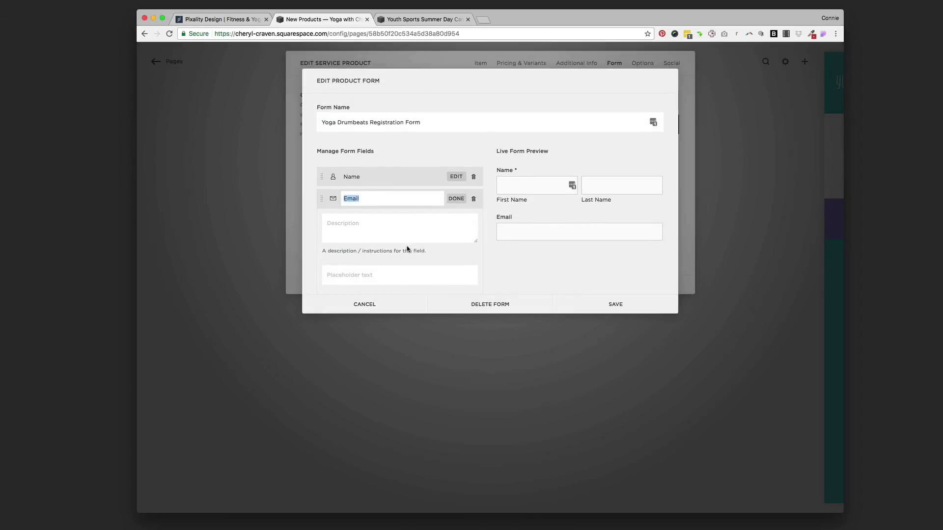
scroll(408, 249, down, 2)
click(328, 263)
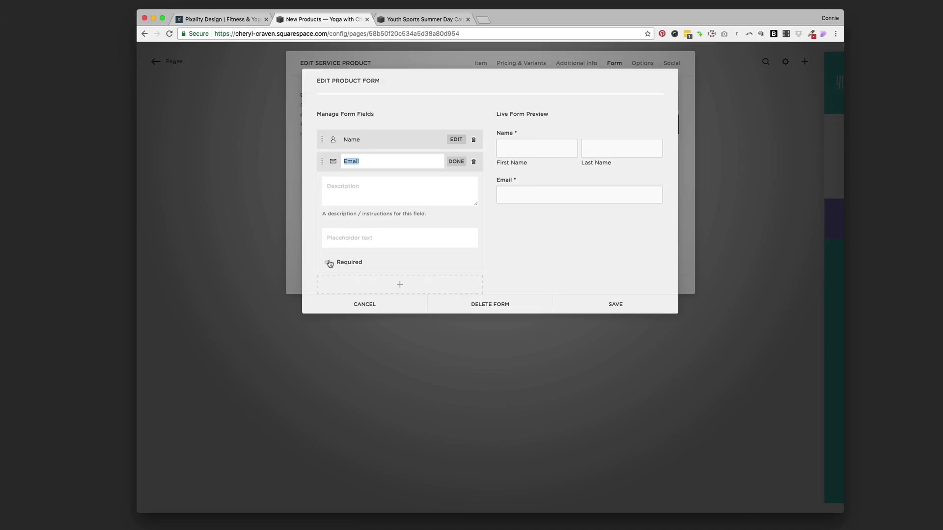
Step: Add a Phone field below Email, and save the registration form
click(402, 283)
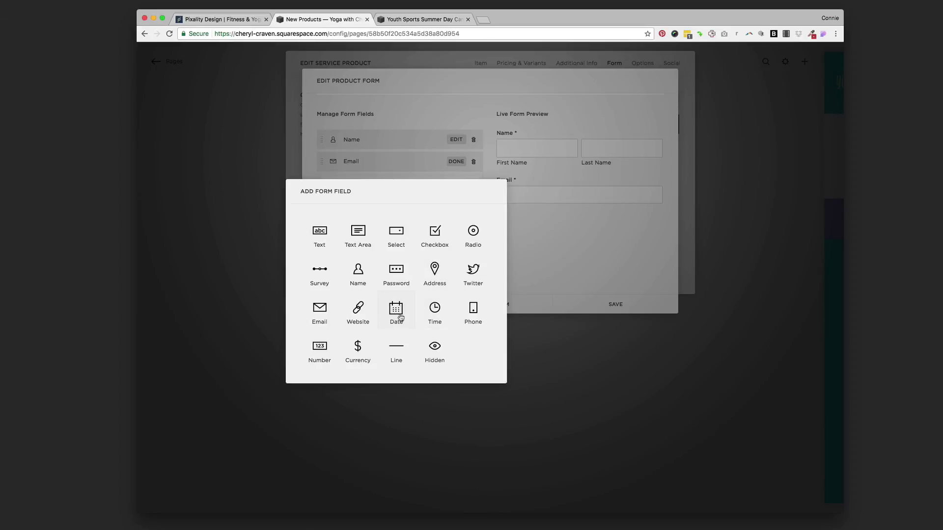
click(474, 312)
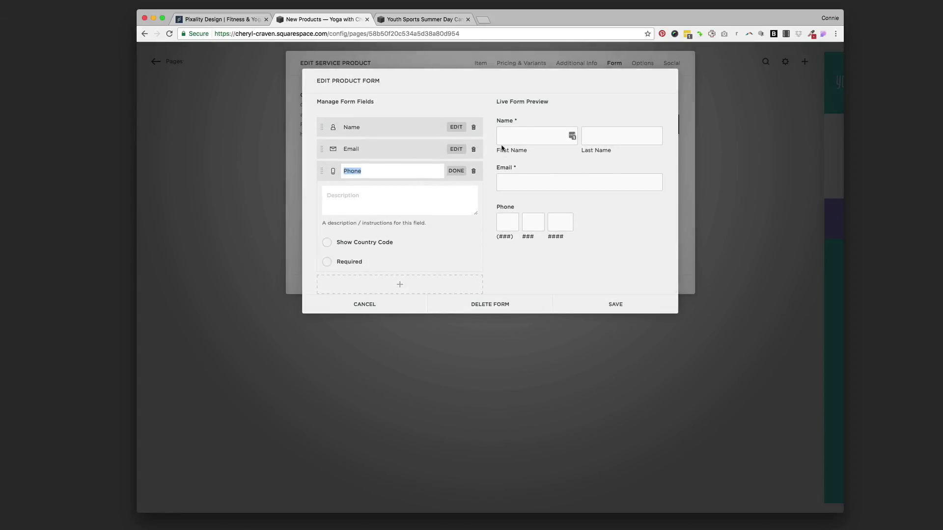
scroll(542, 262, up, 2)
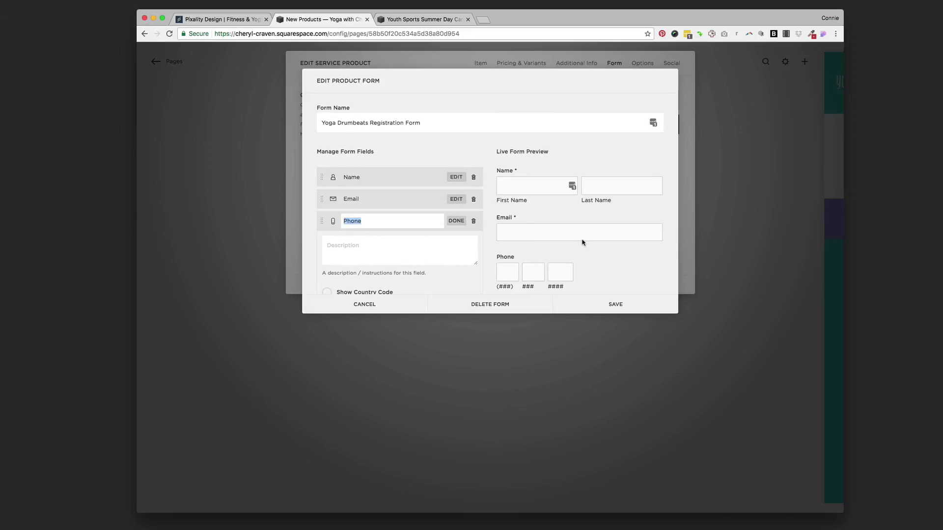
scroll(585, 265, down, 2)
scroll(585, 265, up, 2)
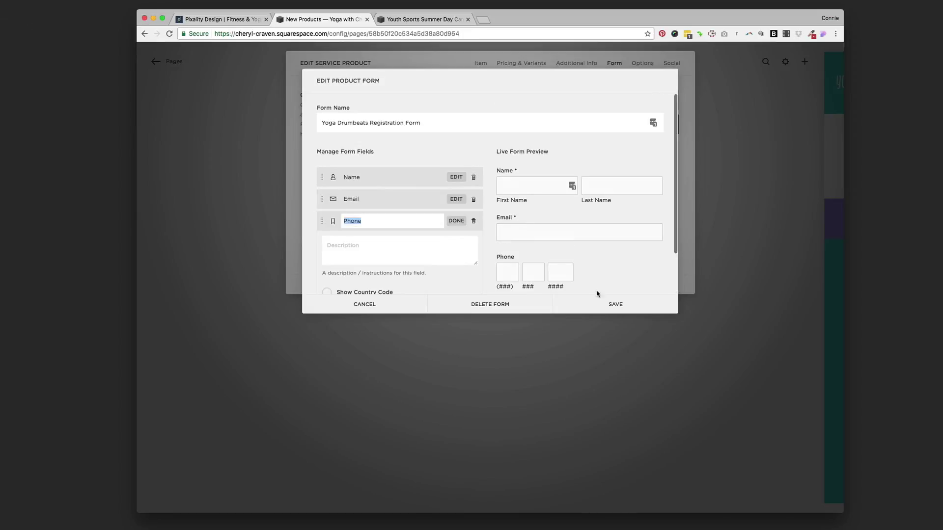
click(603, 305)
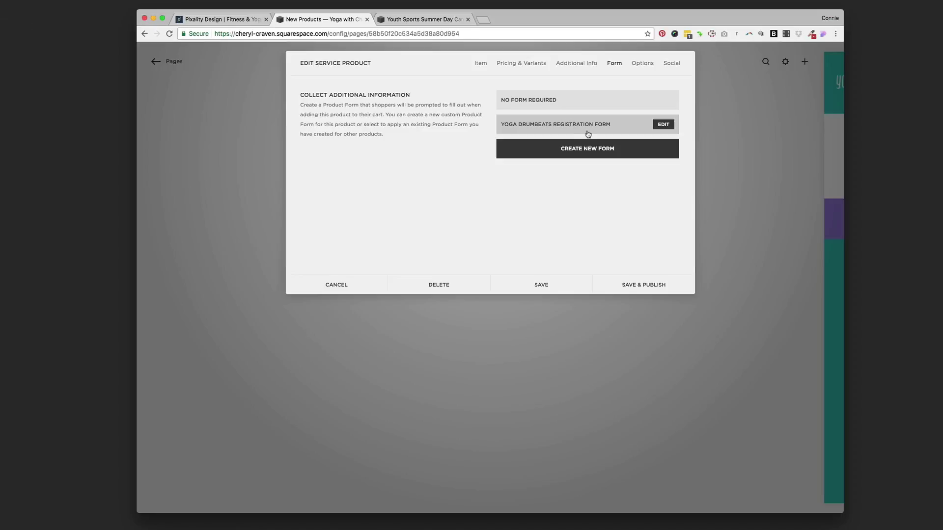
Step: Add the hand-drumming photo as the product's thumbnail, set a custom add button label of "Register Now", and publish the product
click(640, 64)
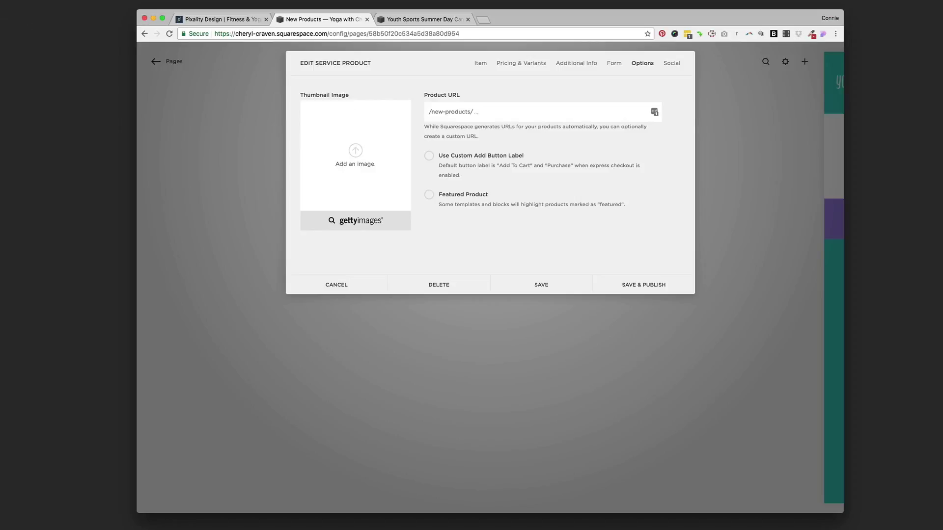
drag(432, 148, 370, 147)
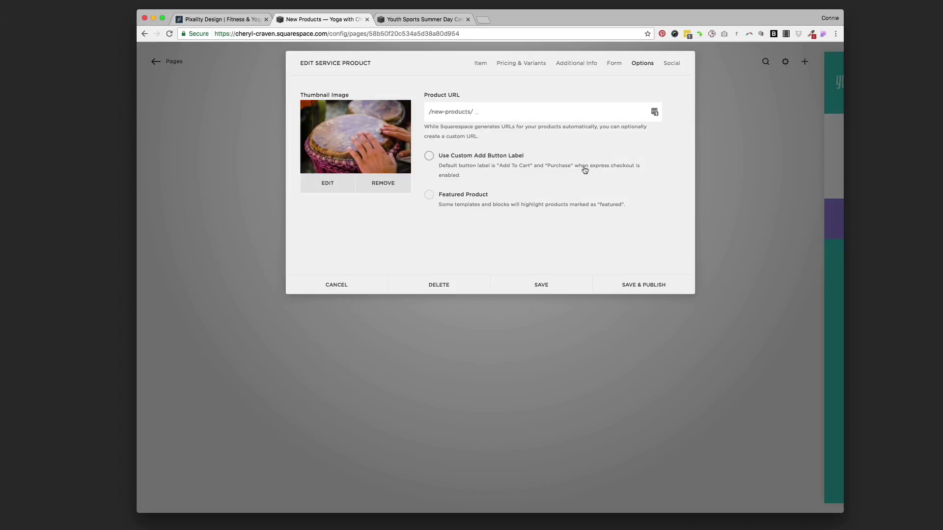
click(428, 156)
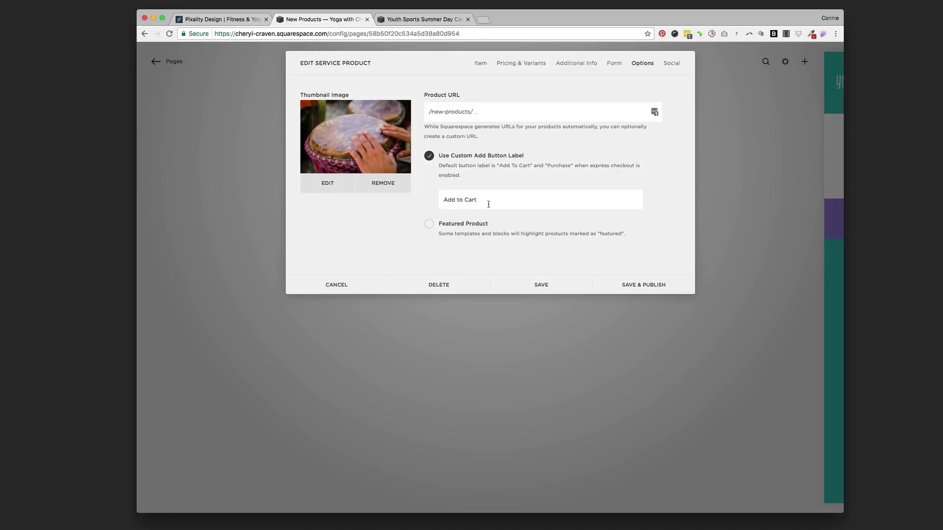
drag(496, 200, 421, 201)
text(Re)
click(640, 286)
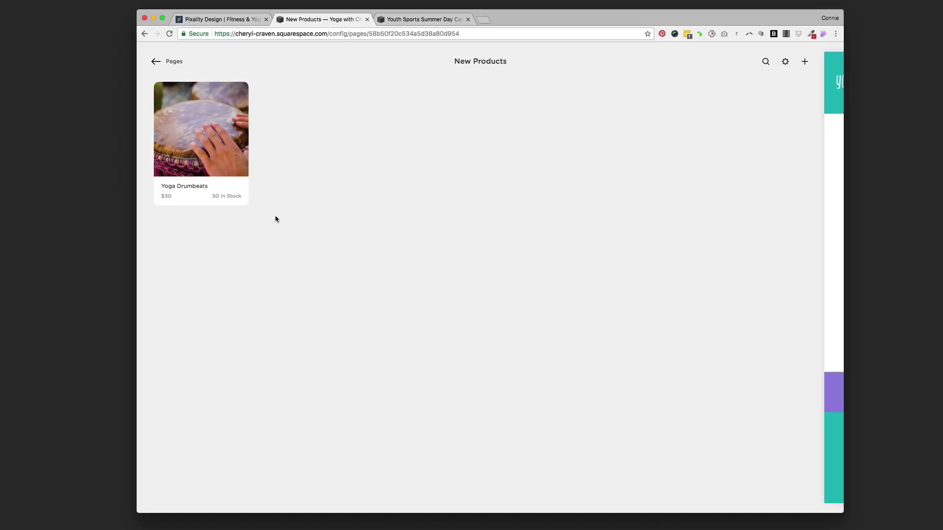
Step: Preview the New Products page at full size, view the Yoga Drumbeats product page, and return to the page list
click(171, 62)
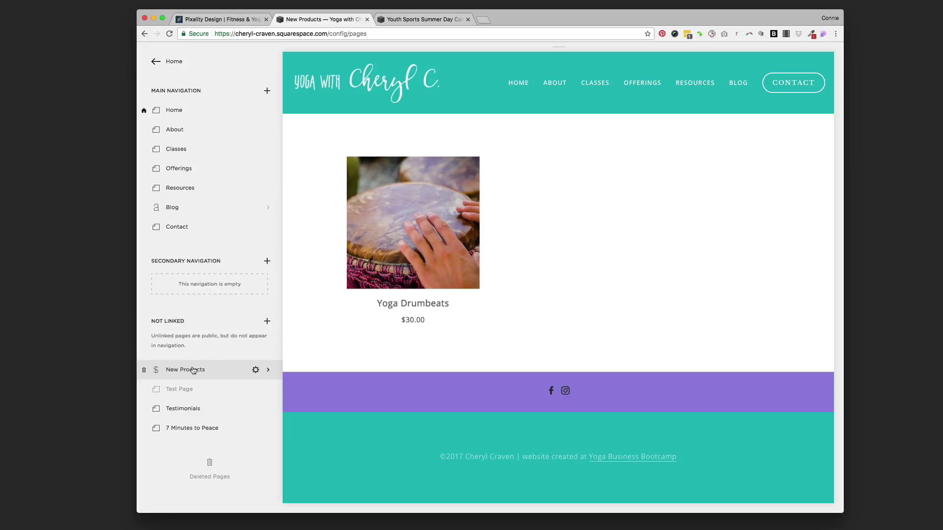
mouse_move(537, 120)
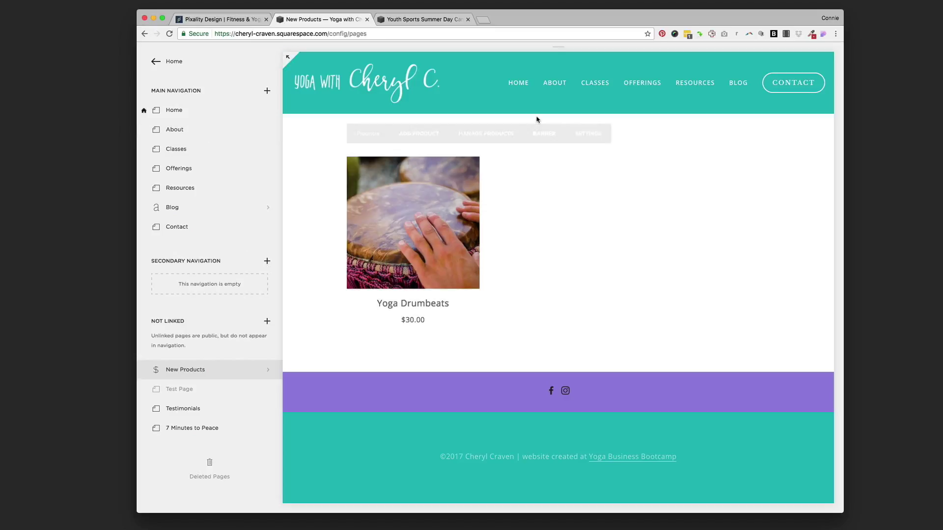
mouse_move(308, 49)
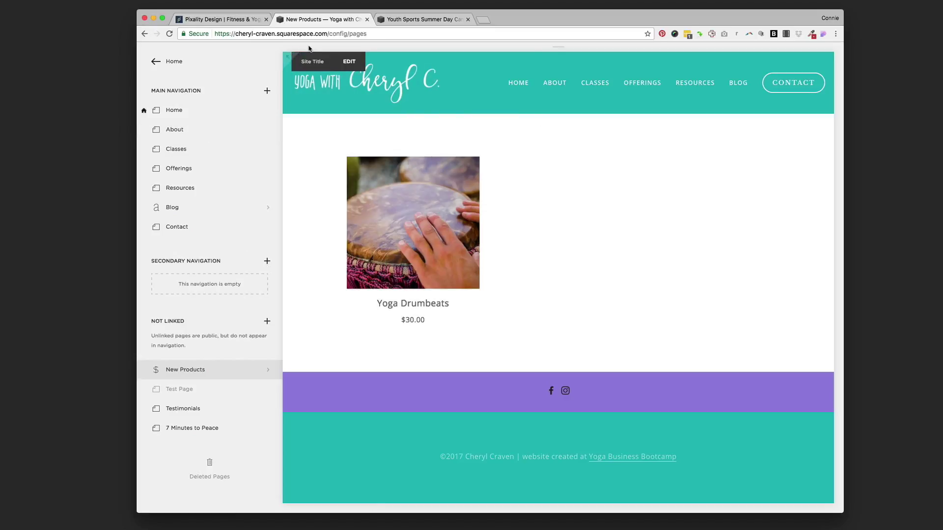
click(287, 58)
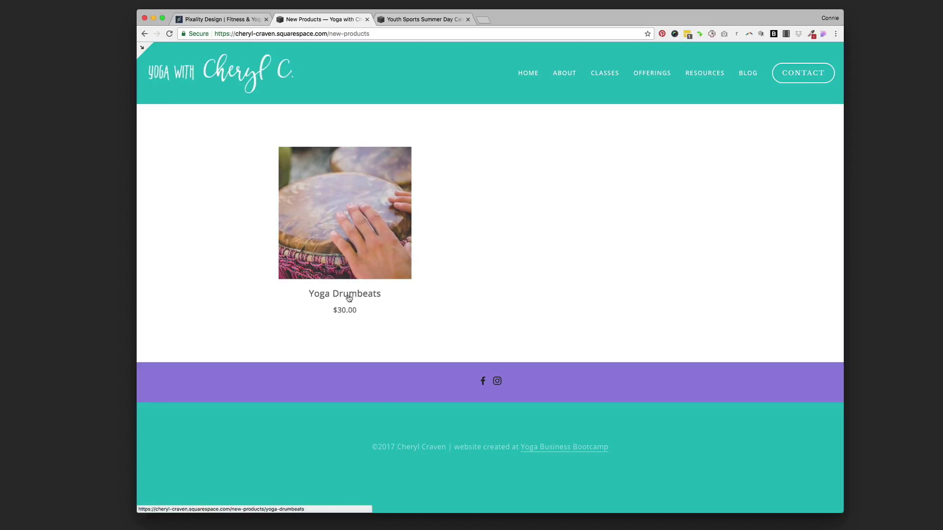
click(352, 268)
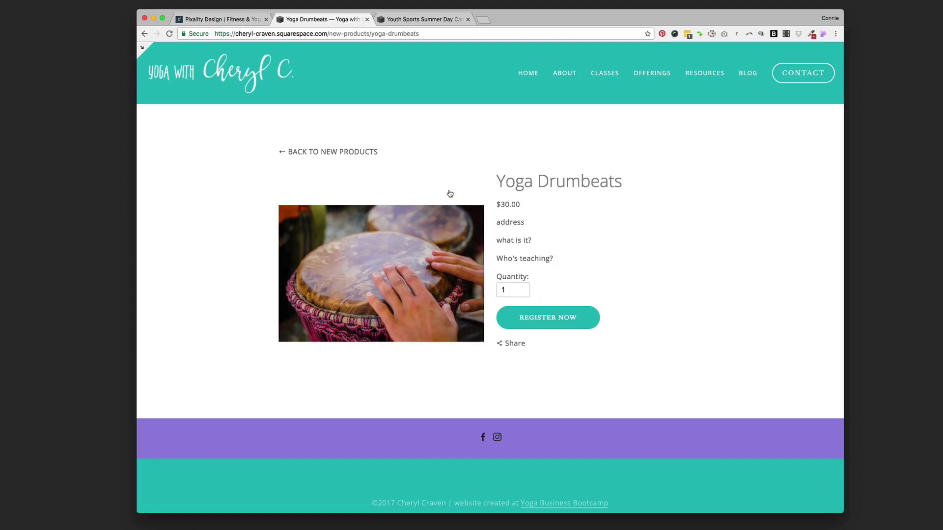
click(335, 153)
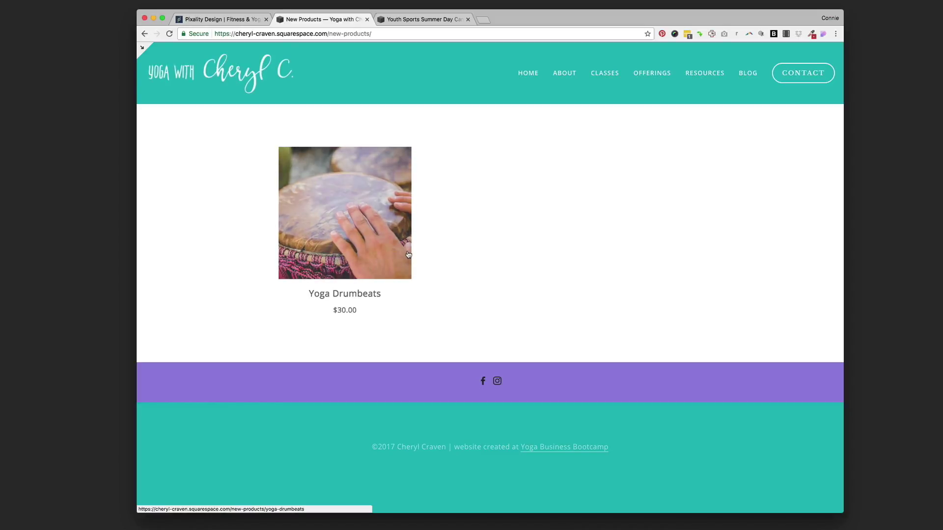
click(143, 49)
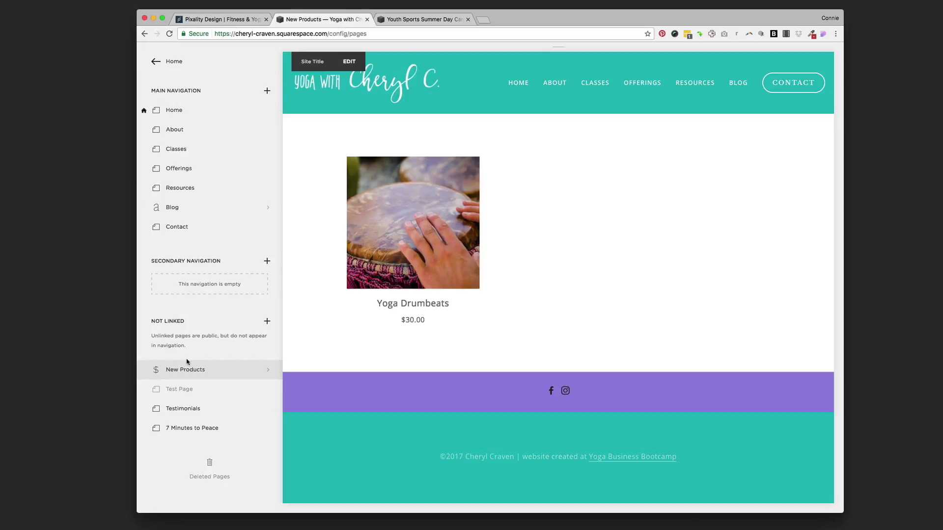
Step: Open the Test Page content for editing and insert a Product block below the text block
click(188, 390)
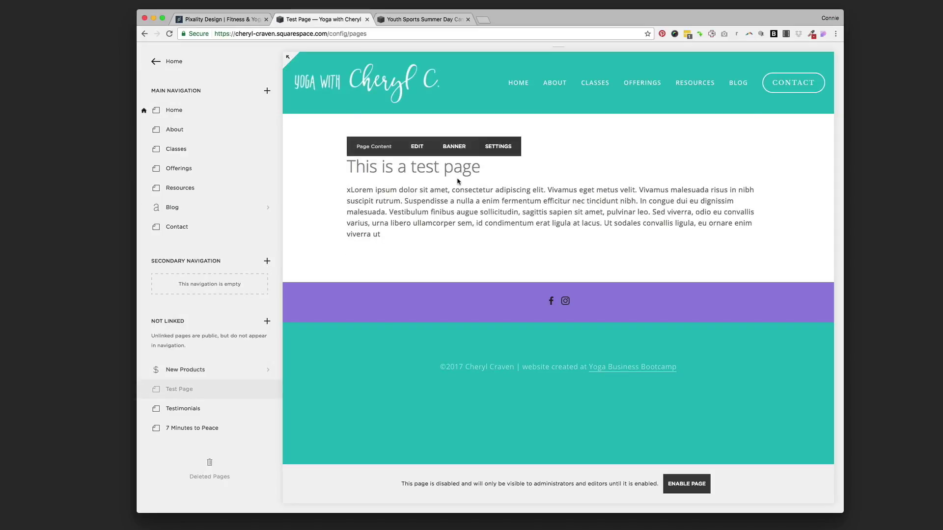
click(417, 147)
click(417, 147)
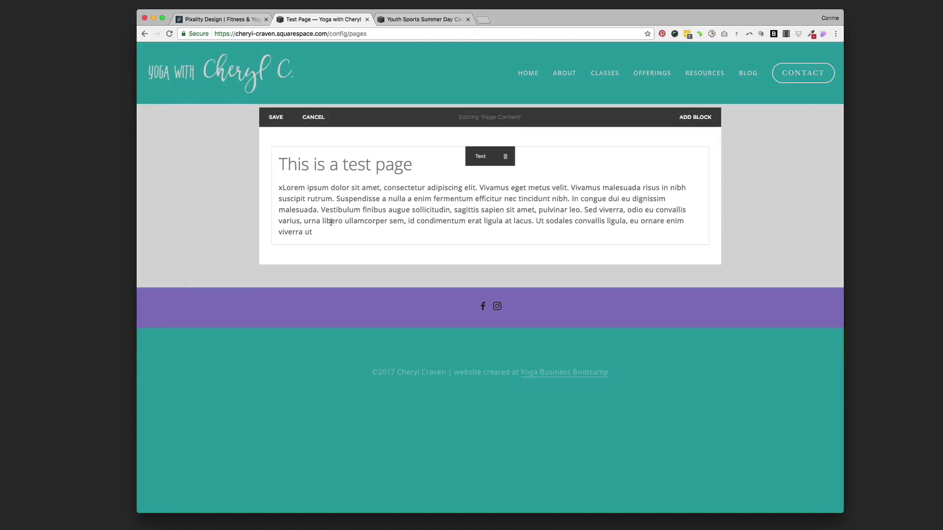
drag(460, 241, 273, 248)
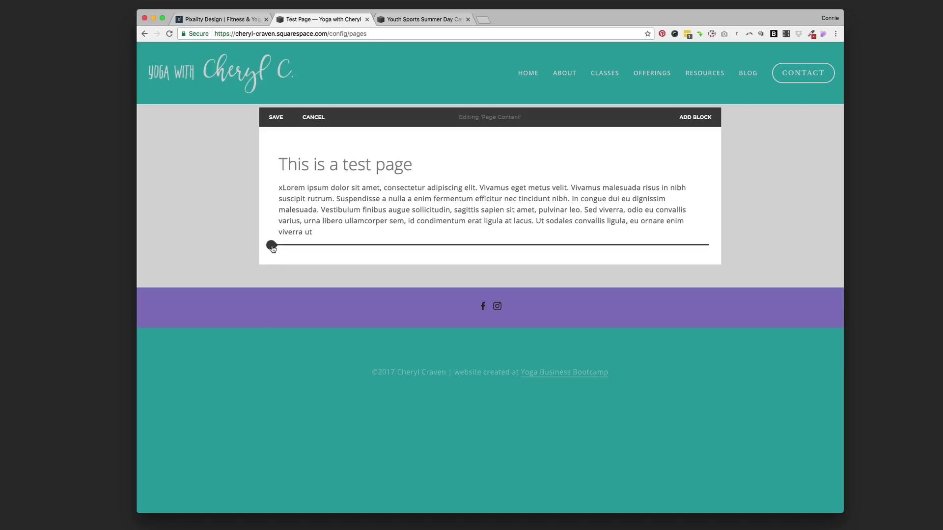
click(272, 246)
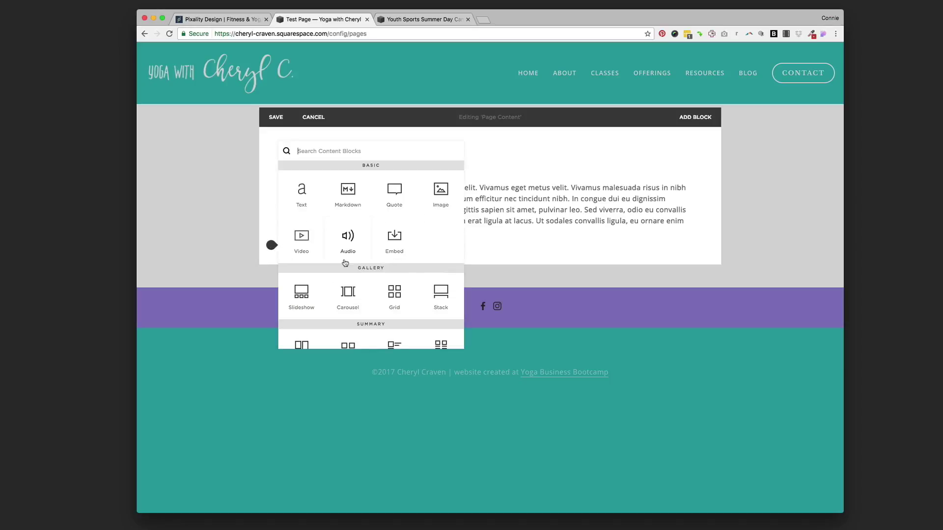
scroll(345, 263, down, 5)
scroll(345, 263, down, 4)
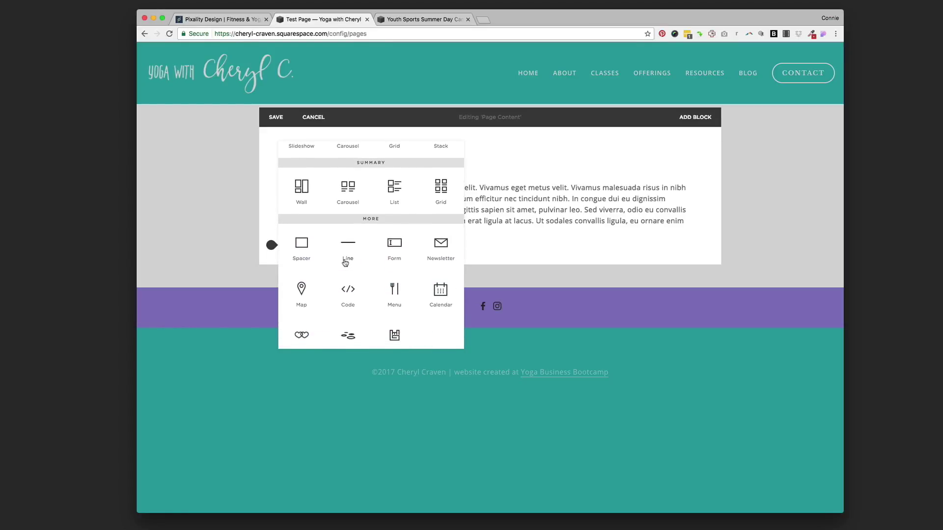
scroll(345, 264, down, 3)
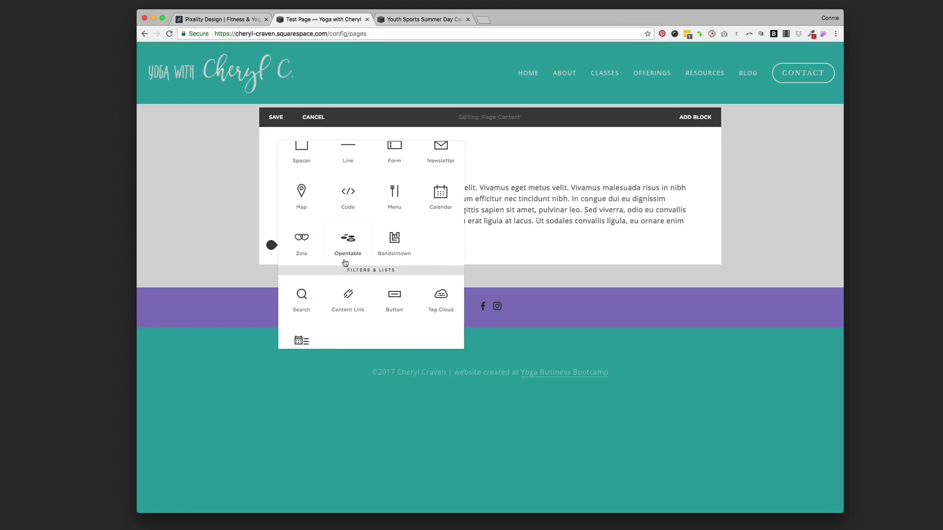
scroll(345, 264, down, 2)
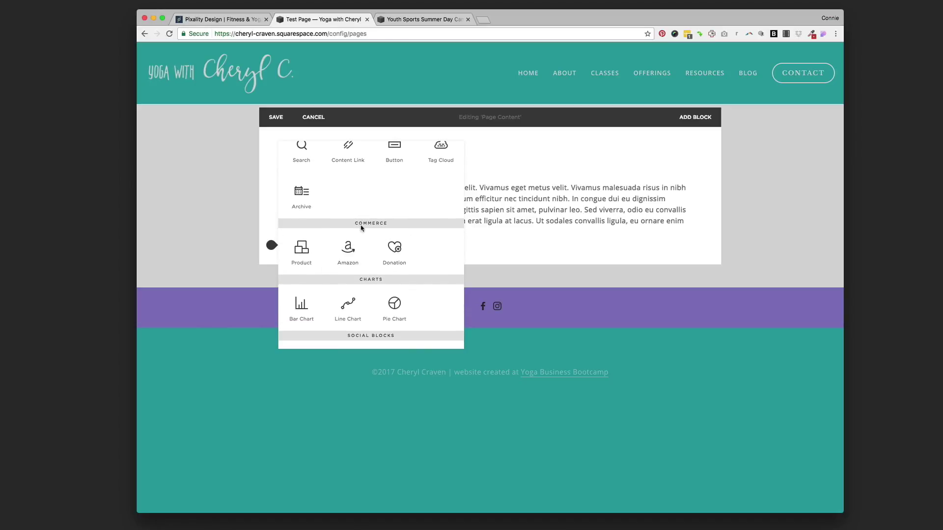
click(302, 251)
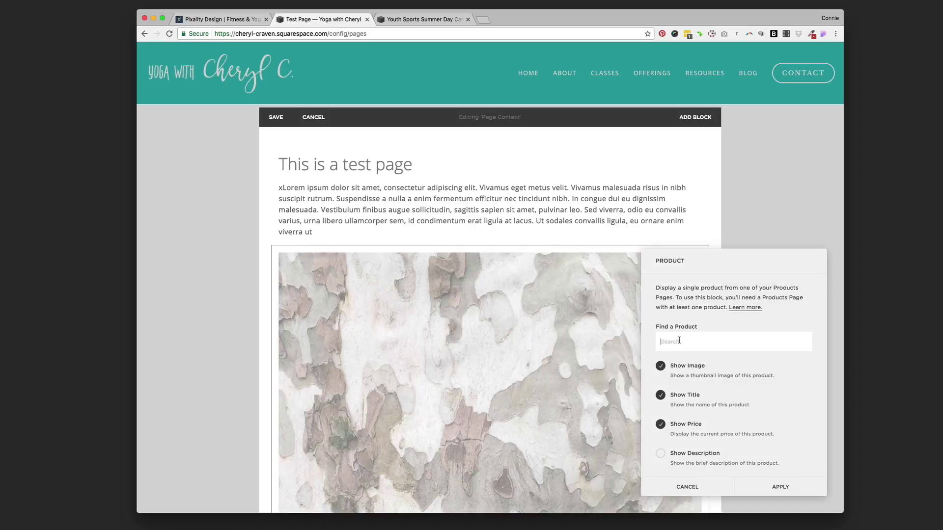
Step: Search for "yoga" in the product block and select the Yoga Drumbeats product
drag(697, 258, 532, 163)
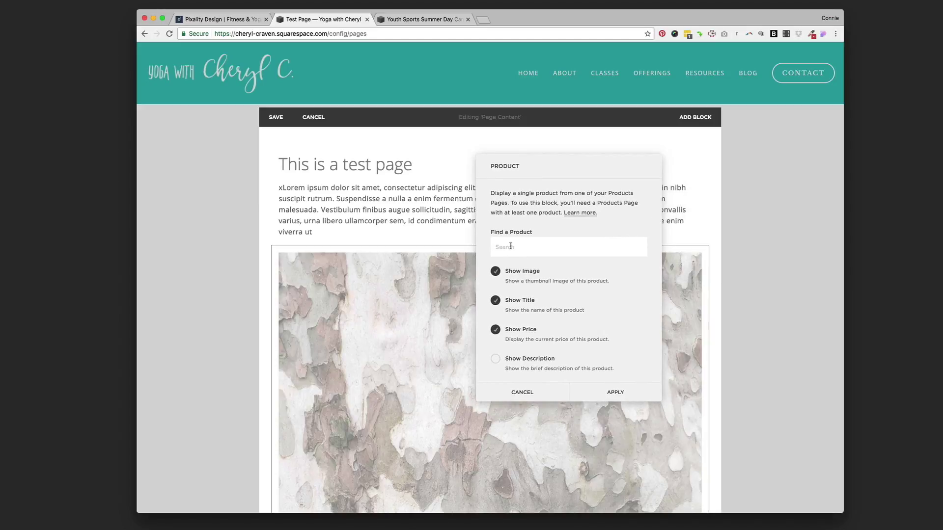
click(512, 250)
text(yoga)
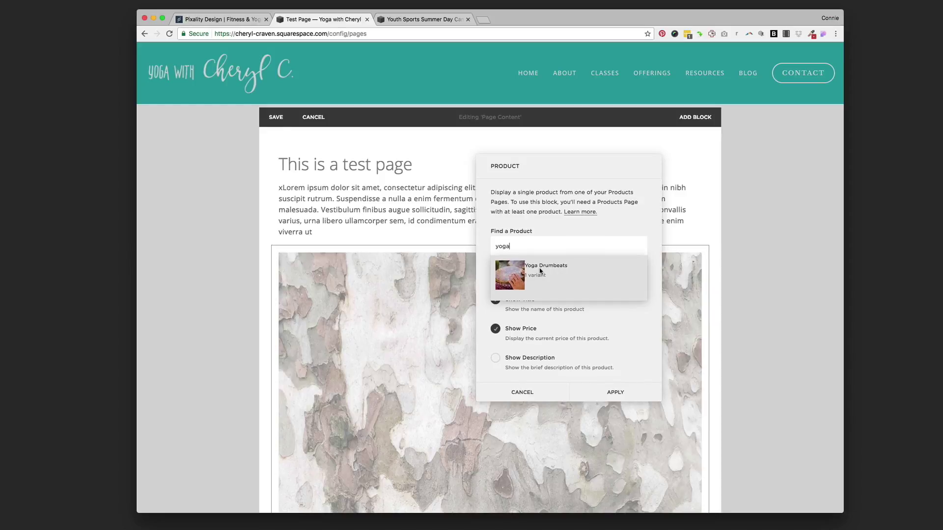
click(540, 272)
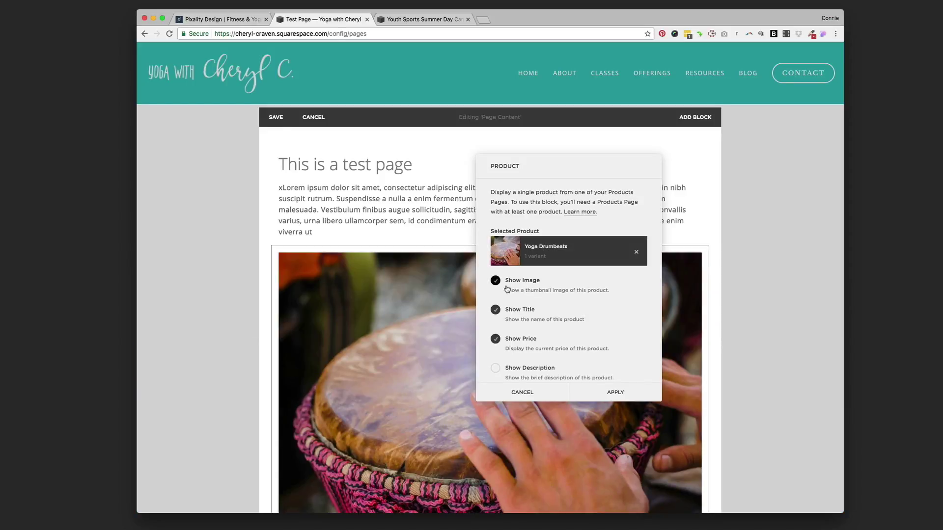
Step: Show the description and the add to cart button in the Yoga Drumbeats product block
scroll(435, 320, down, 5)
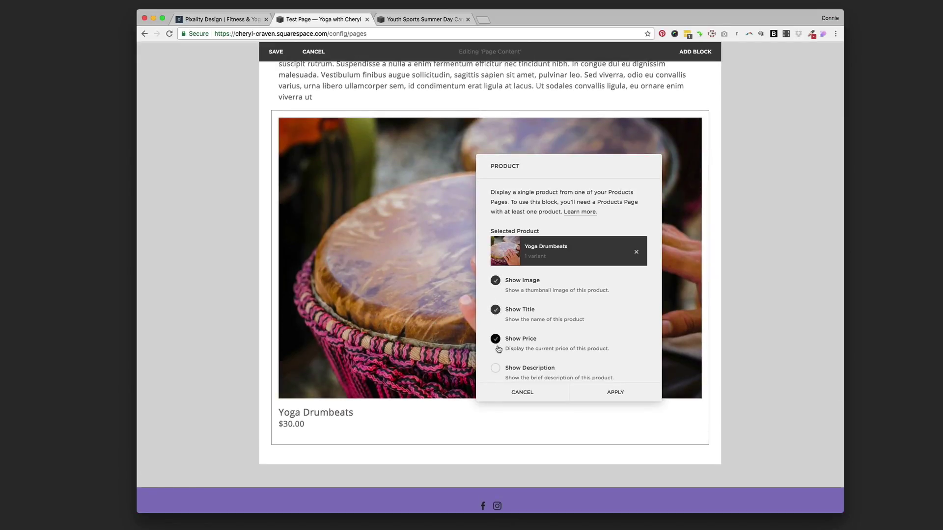
scroll(497, 344, down, 2)
click(495, 312)
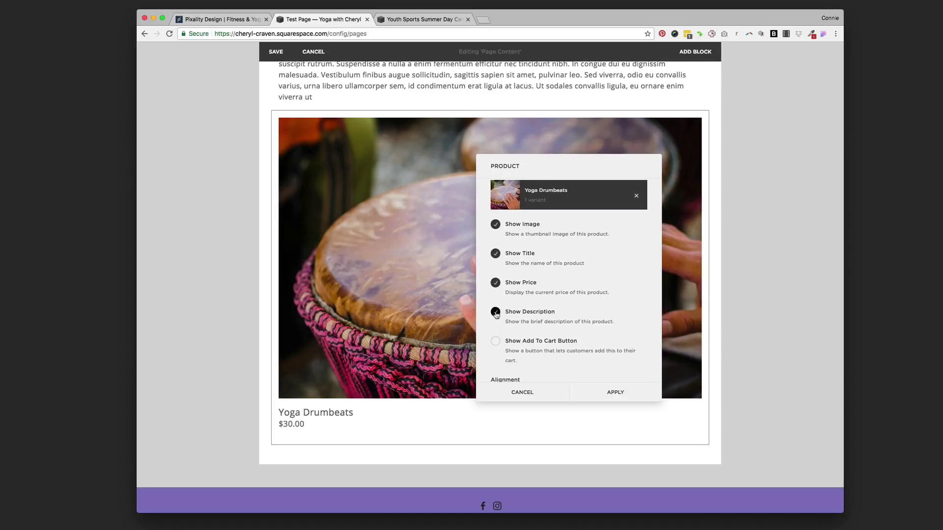
scroll(518, 326, down, 1)
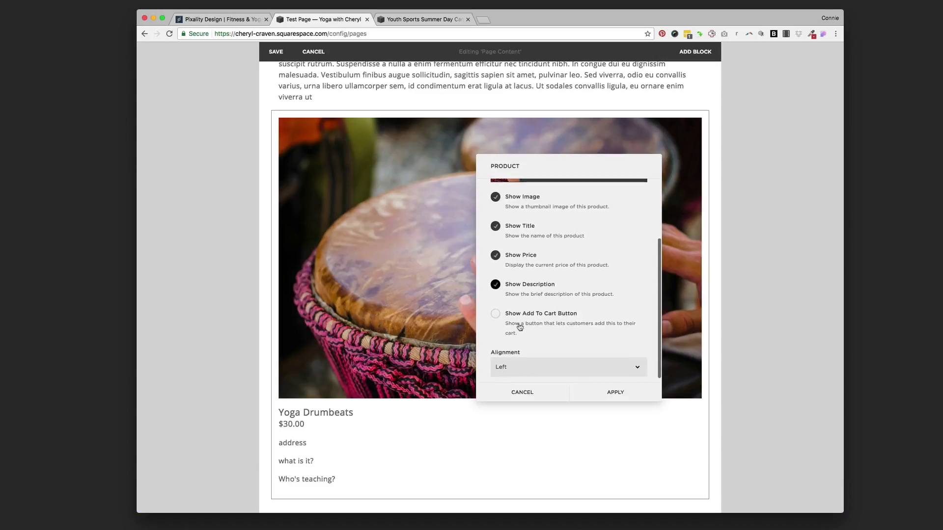
click(495, 311)
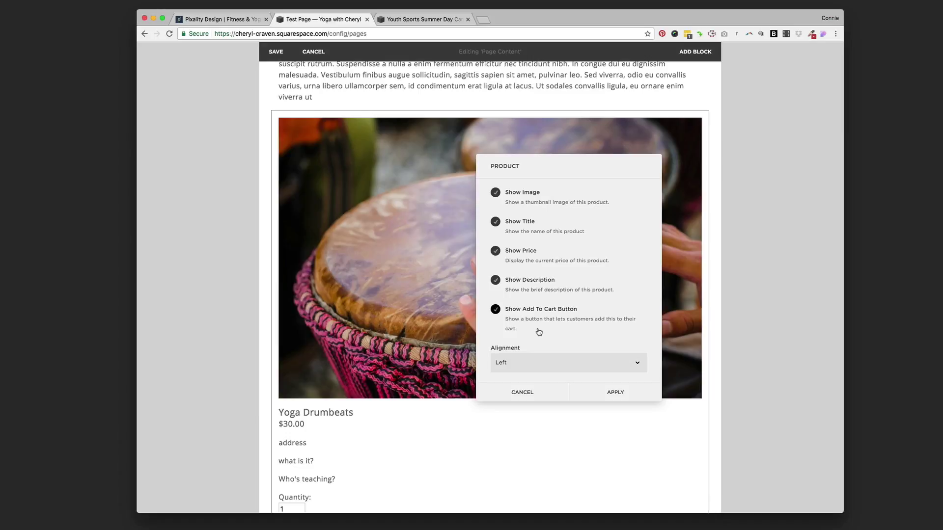
scroll(408, 361, down, 3)
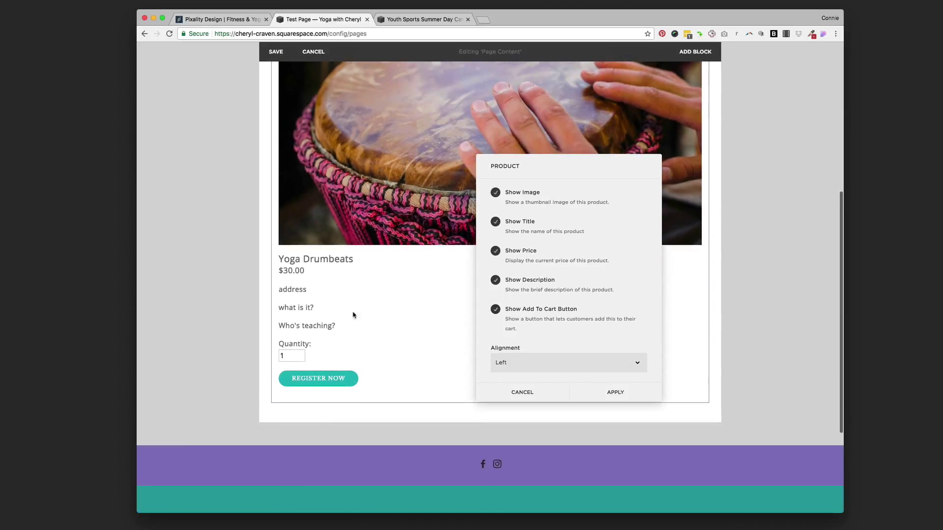
Step: Try Center alignment for the product block and set it back to Left
click(515, 363)
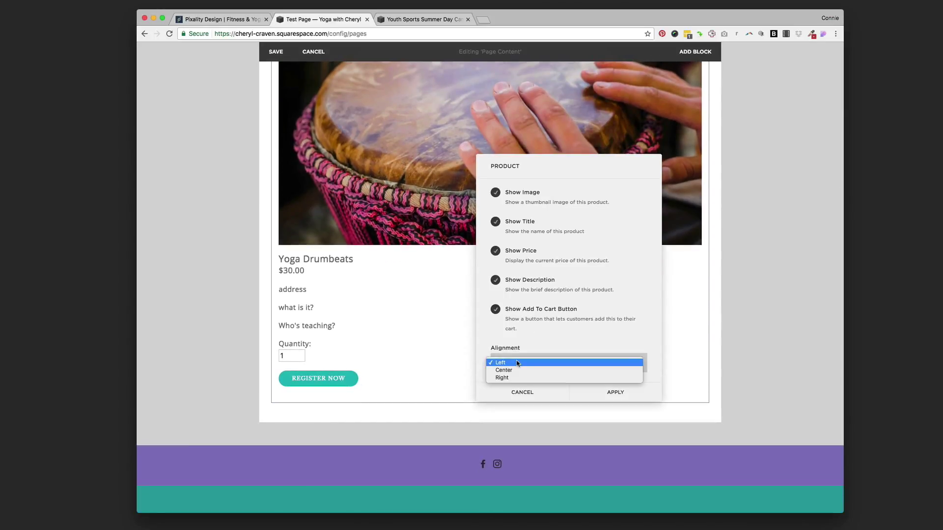
click(516, 370)
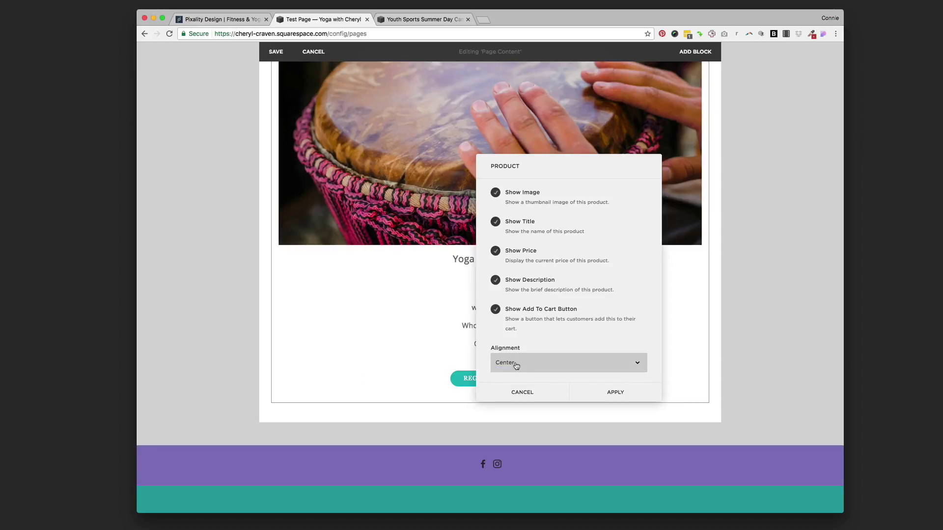
click(513, 363)
click(512, 355)
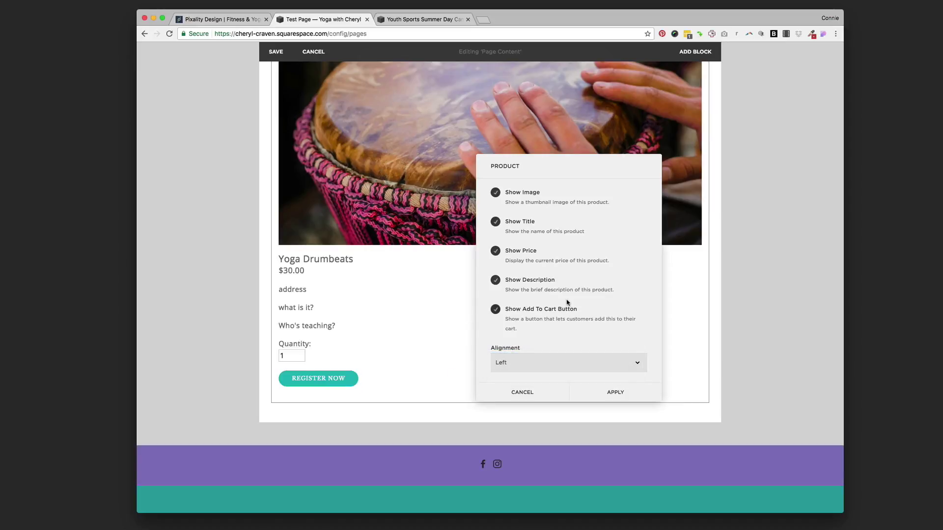
Step: Apply the product block's settings
scroll(567, 302, up, 5)
scroll(567, 302, down, 1)
click(597, 394)
Step: Place a Spacer block to the right of the product block and narrow the product's column to less than half the content width
scroll(536, 364, up, 5)
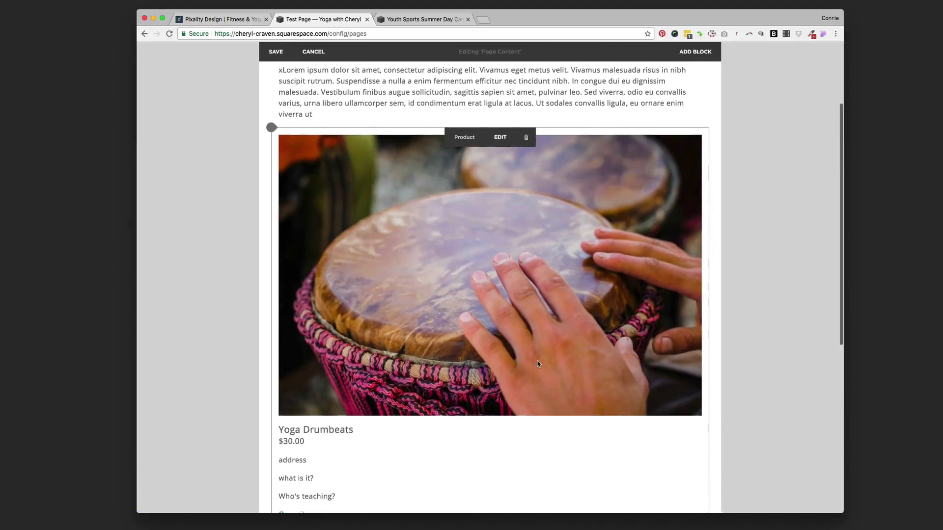
scroll(508, 342, down, 1)
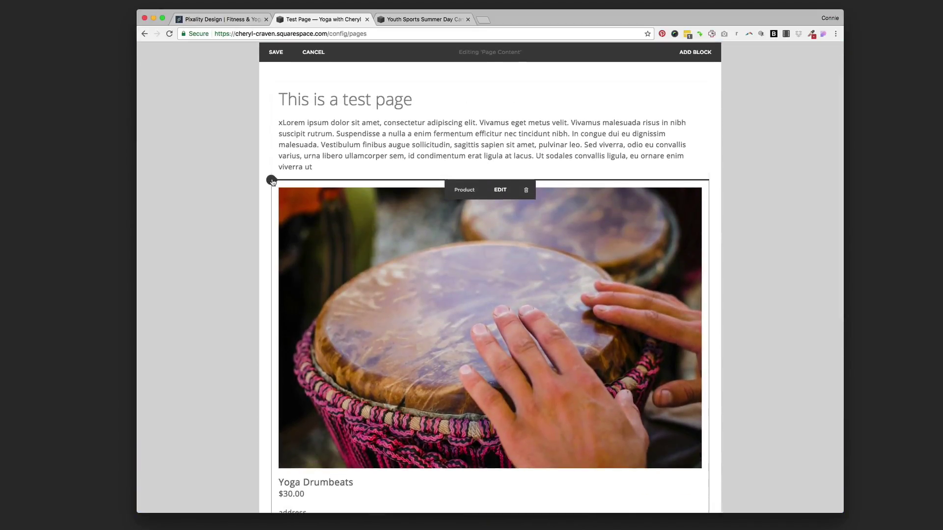
click(272, 181)
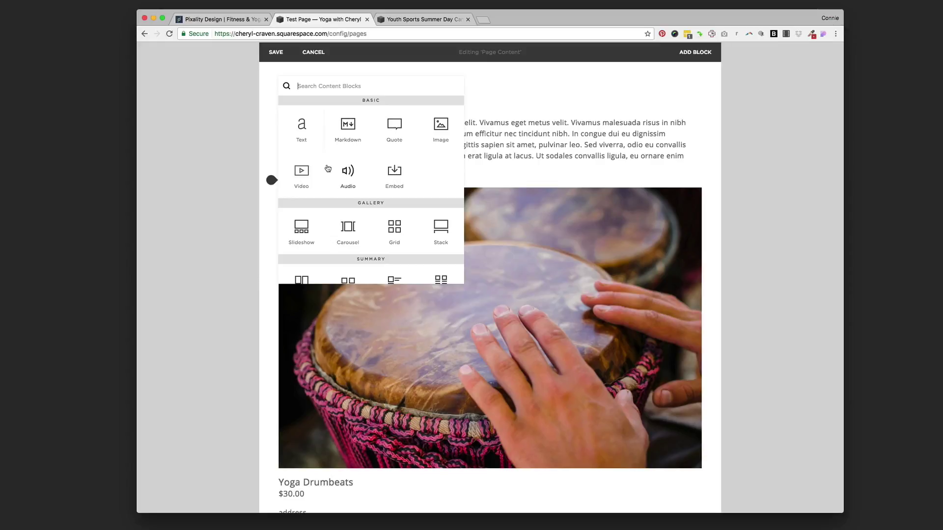
scroll(328, 174, down, 4)
drag(302, 200, 628, 282)
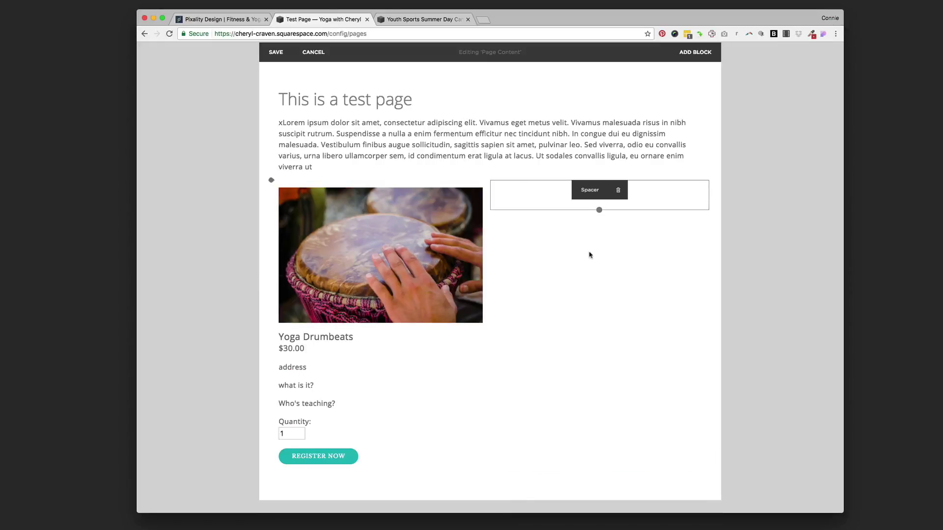
drag(491, 194, 270, 182)
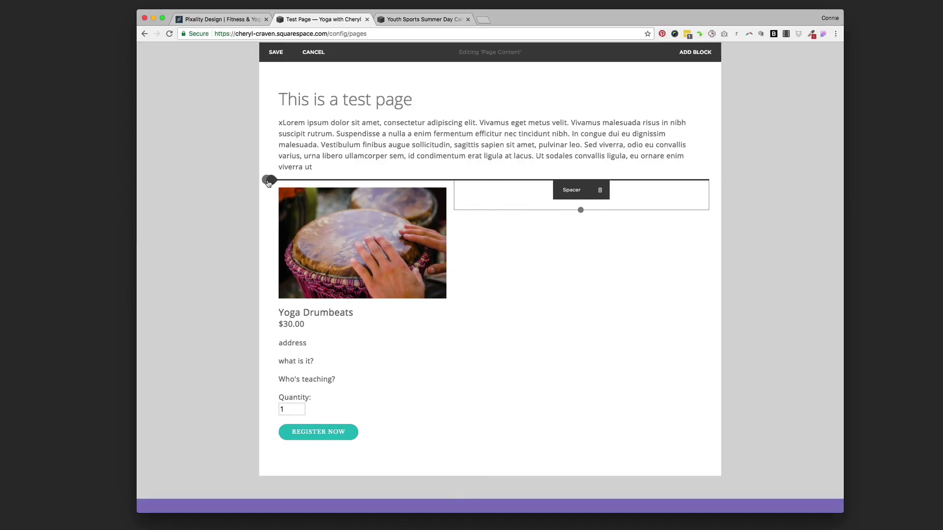
Step: Place a second Spacer block to the left of the product block and resize the columns so the product is wider than either spacer
click(268, 181)
scroll(294, 196, down, 5)
drag(301, 113, 314, 235)
drag(416, 212, 344, 199)
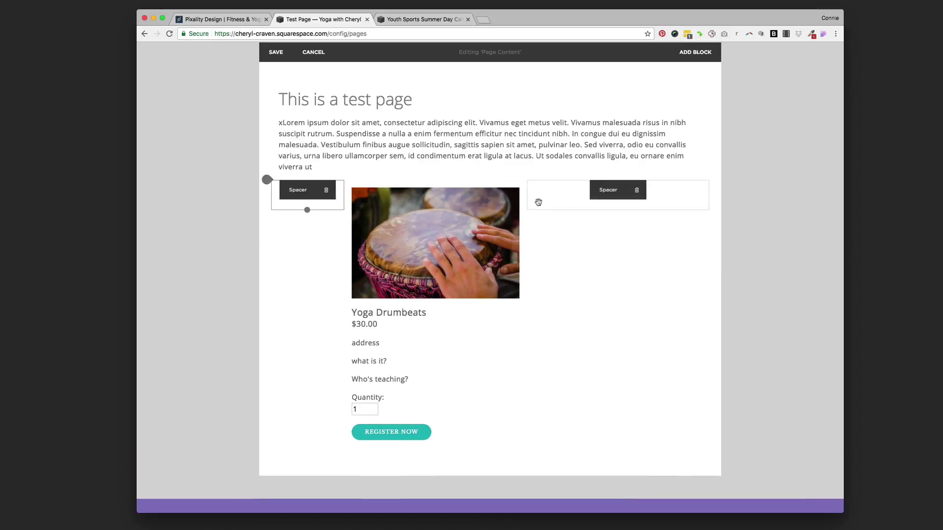
drag(528, 200, 550, 204)
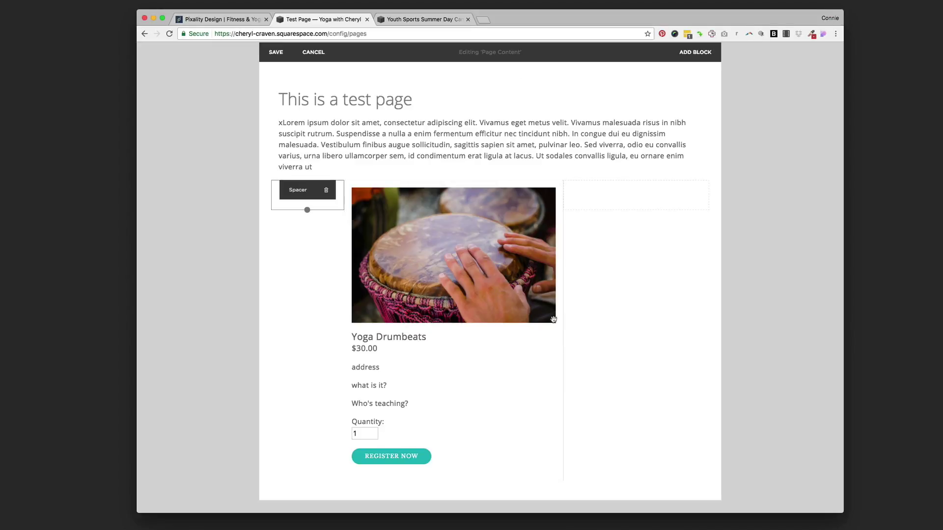
Step: Save the Test Page content and review the product block on the page
drag(521, 287, 498, 244)
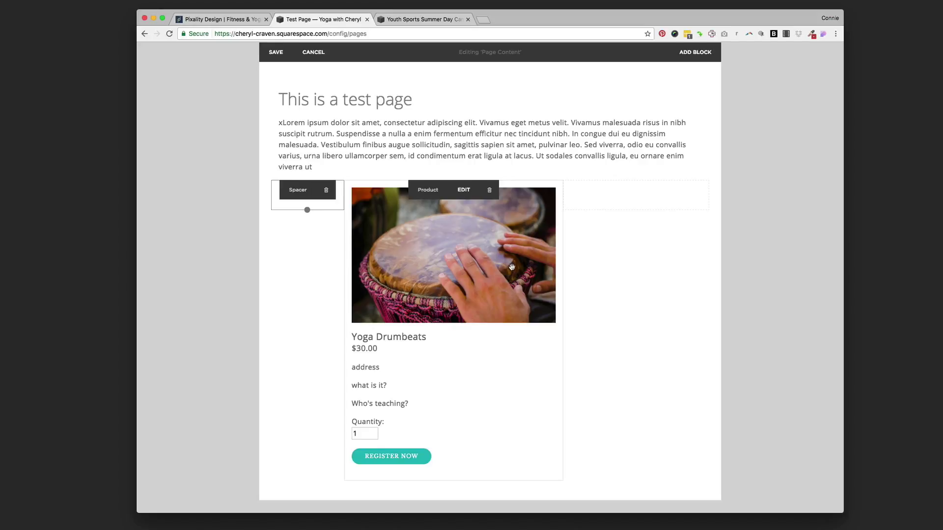
scroll(442, 221, up, 2)
click(271, 87)
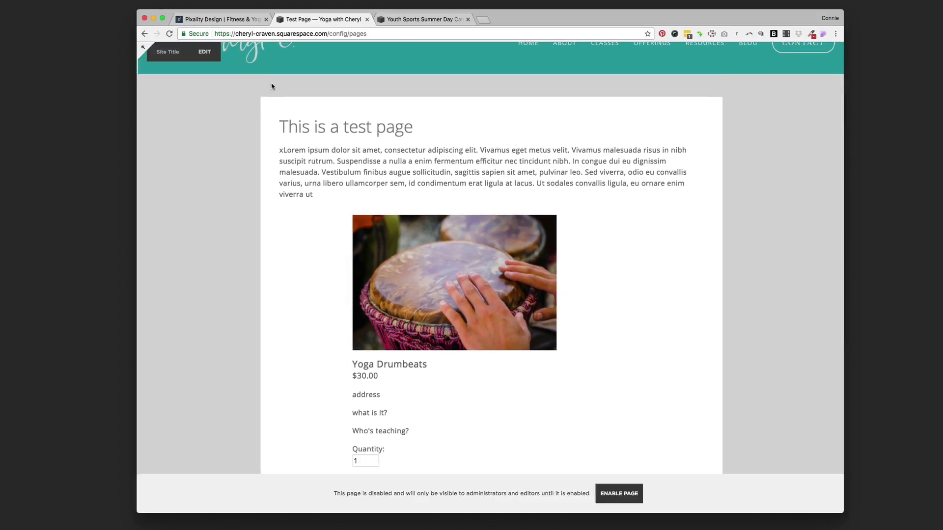
scroll(429, 222, down, 4)
scroll(429, 222, up, 4)
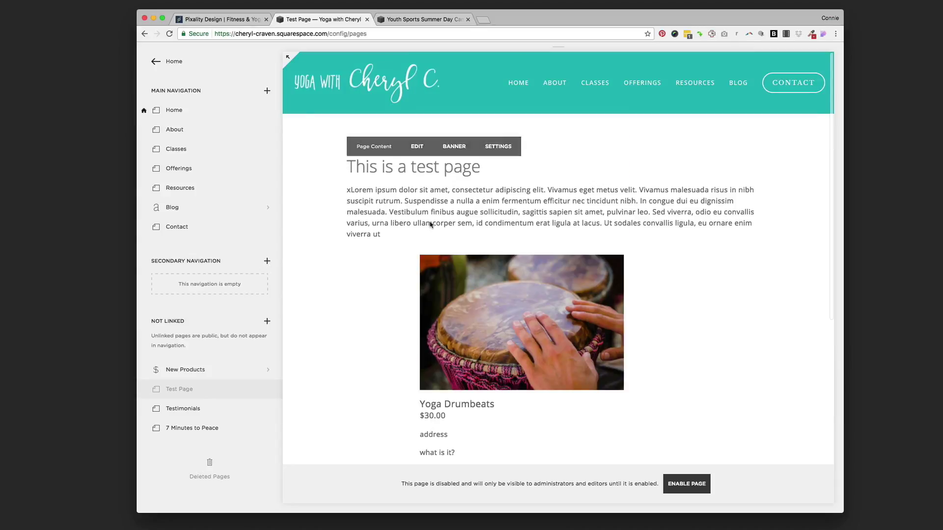
Step: Open the yoga site's Home page and look through its content
click(196, 114)
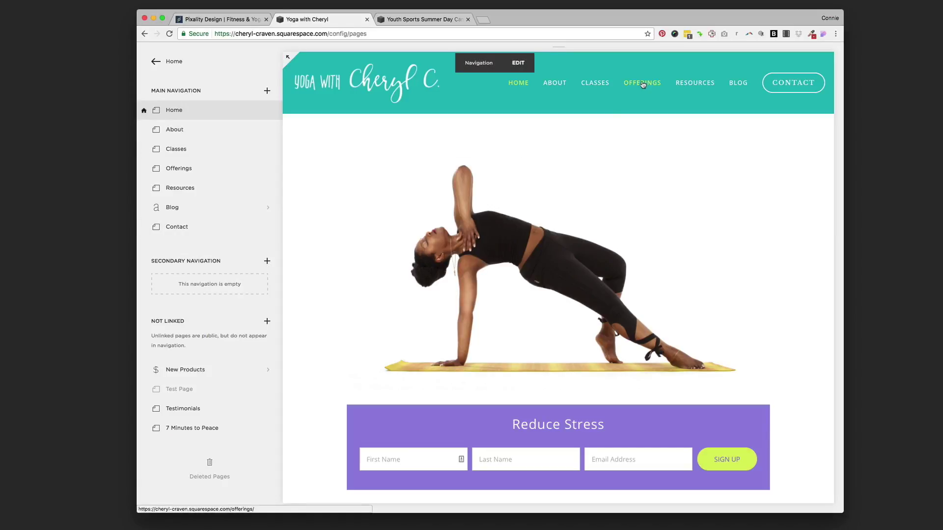
scroll(420, 251, down, 4)
scroll(420, 253, down, 3)
scroll(559, 300, up, 7)
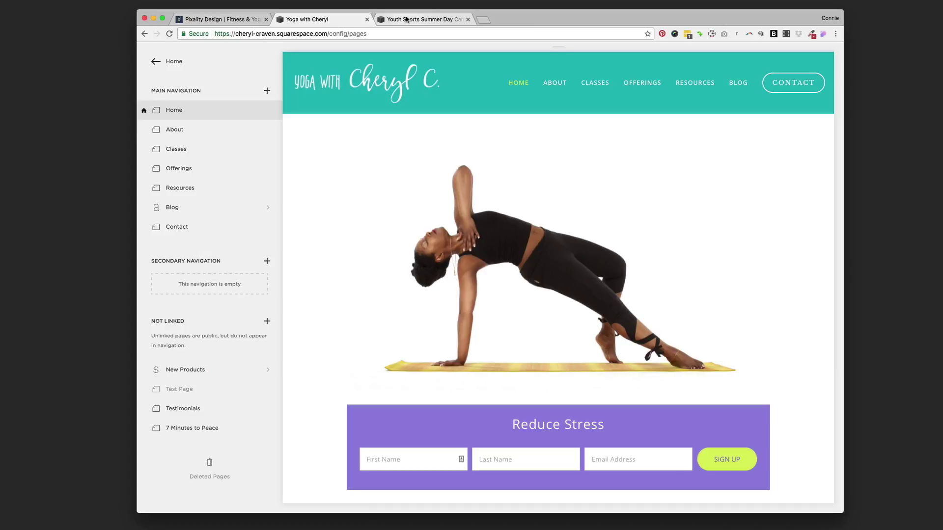
Step: Switch to the Youth Sports Summer Day Camp site, view its camp registration products and Home page, and follow the announcement bar's registration link
click(435, 21)
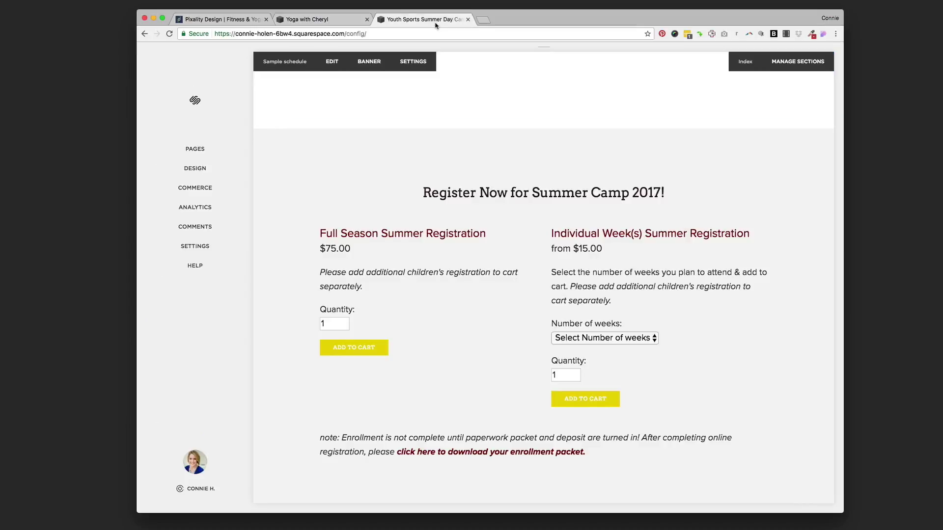
scroll(511, 128, up, 15)
scroll(511, 128, up, 10)
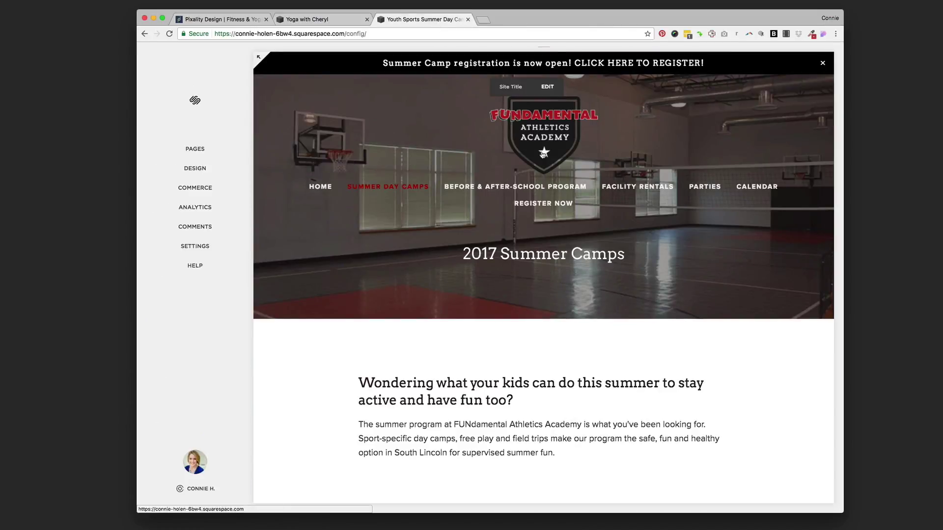
click(416, 180)
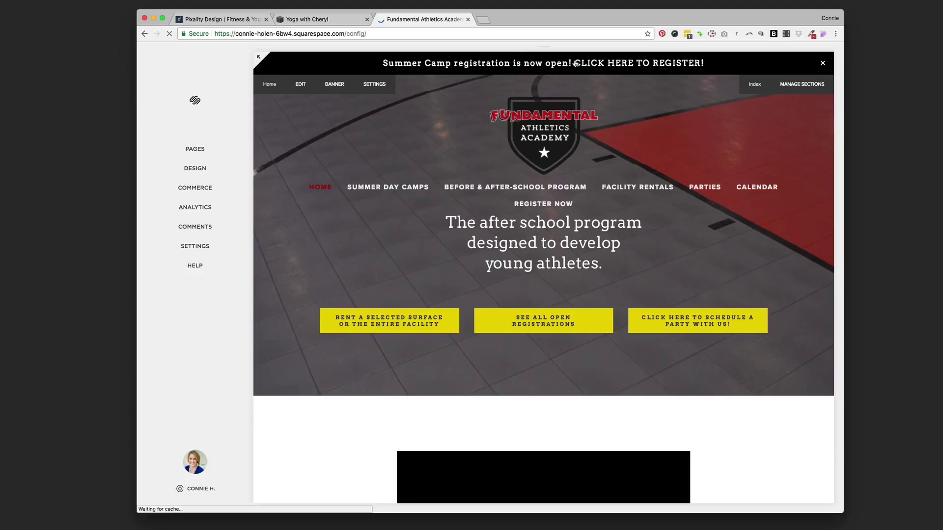
click(610, 64)
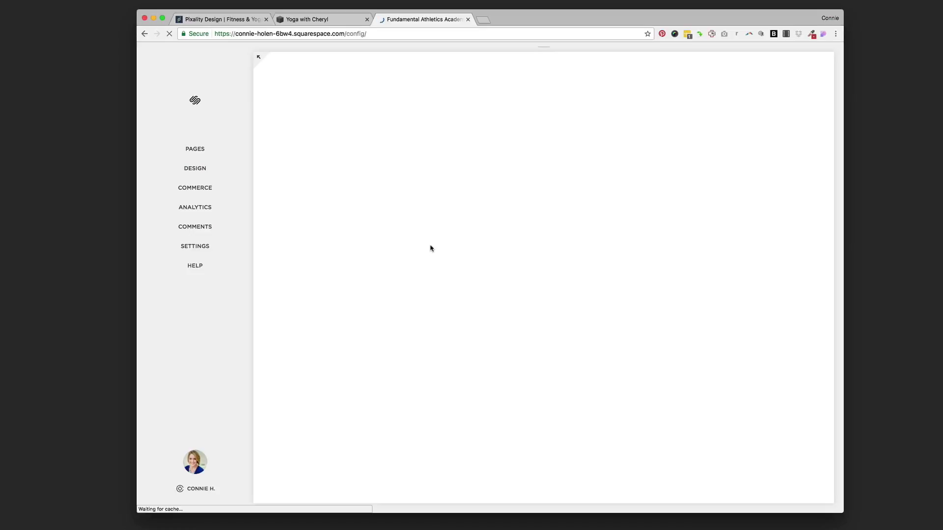
Step: Switch to the yoga site and enable its Announcement Bar in the design settings
click(312, 20)
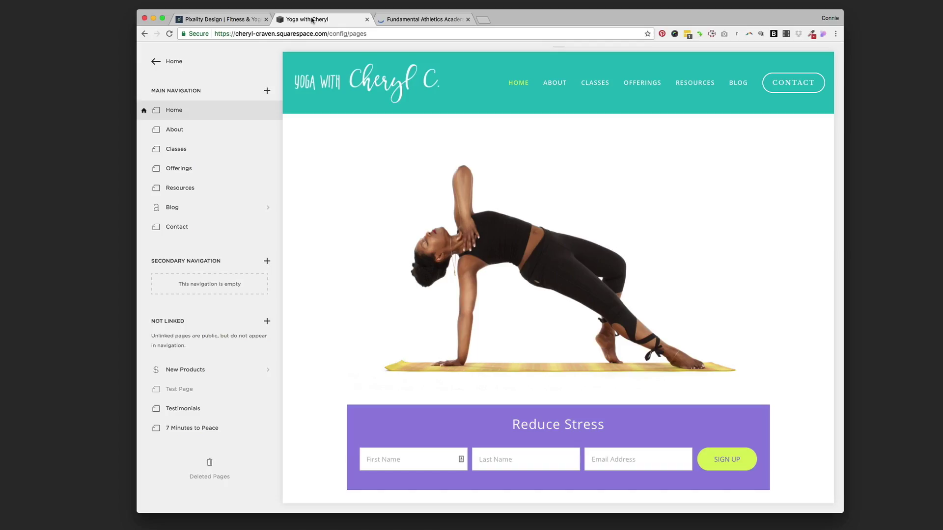
click(175, 62)
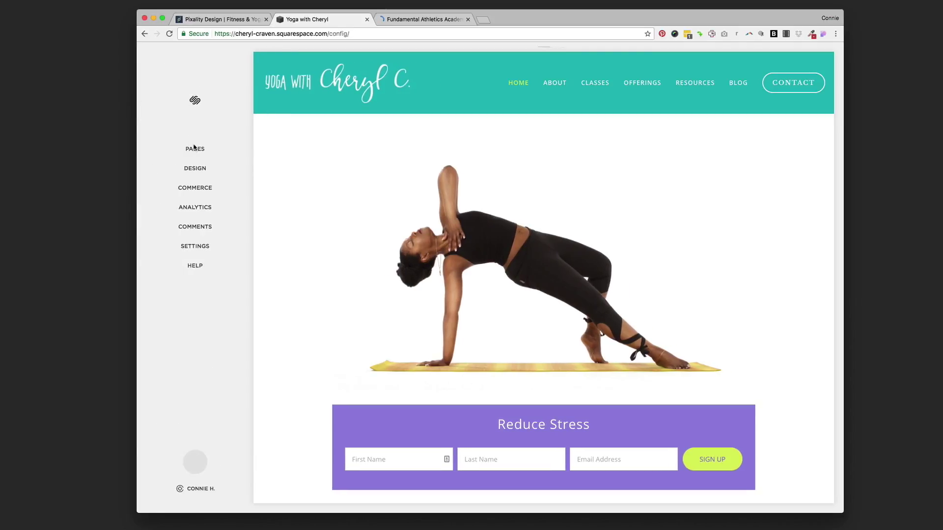
click(198, 167)
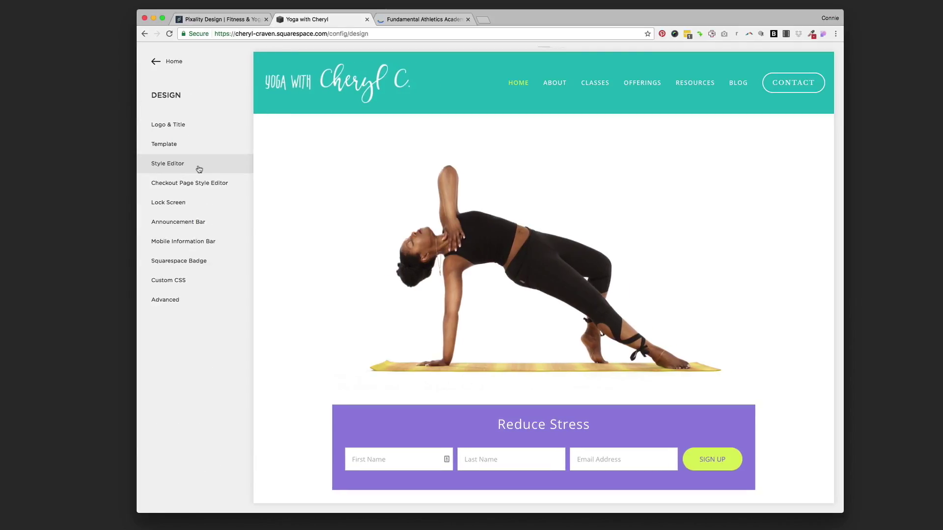
click(195, 222)
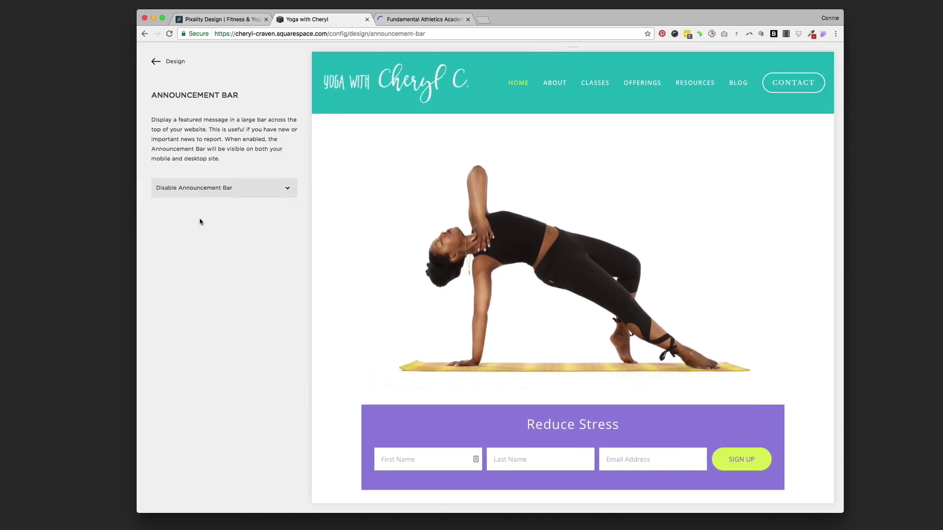
click(226, 189)
click(225, 195)
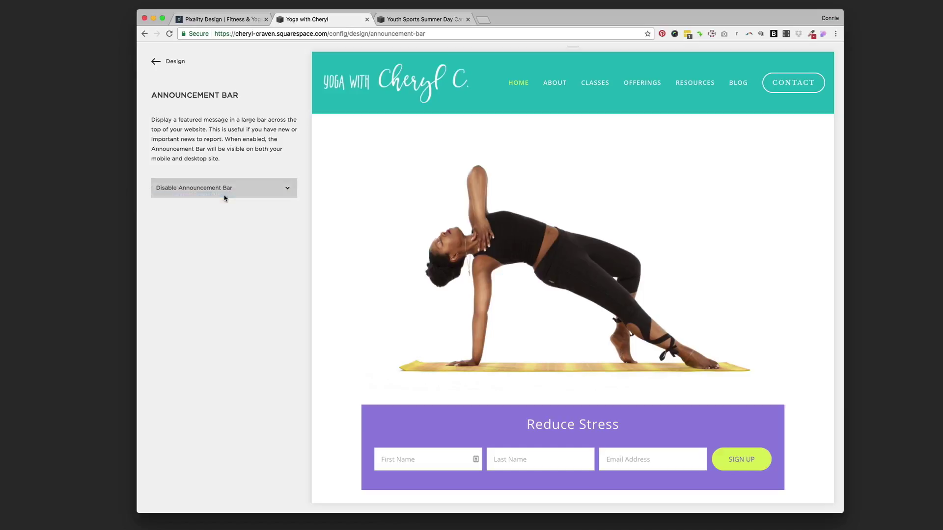
Step: Enter the announcement text "Regisster now for Yoga Drumbeats— April 8th, NY, NY"
click(199, 227)
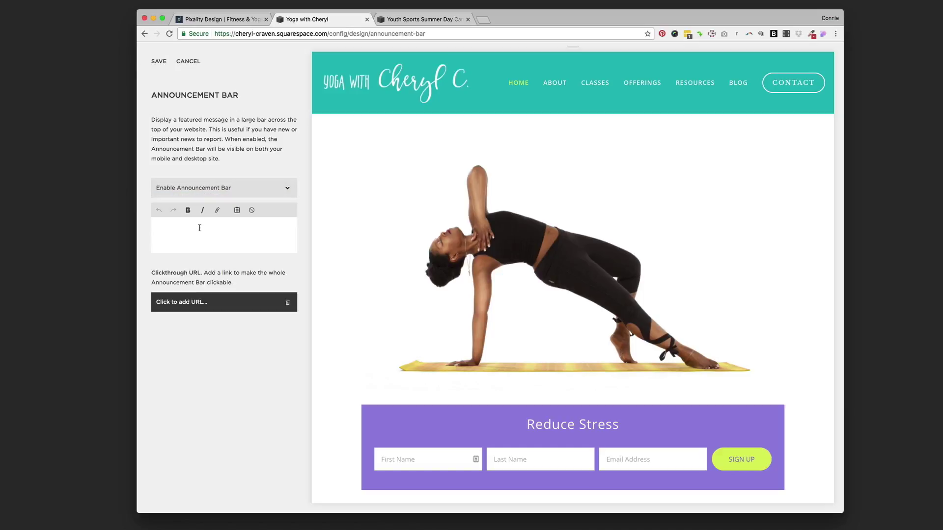
text(Regisster )
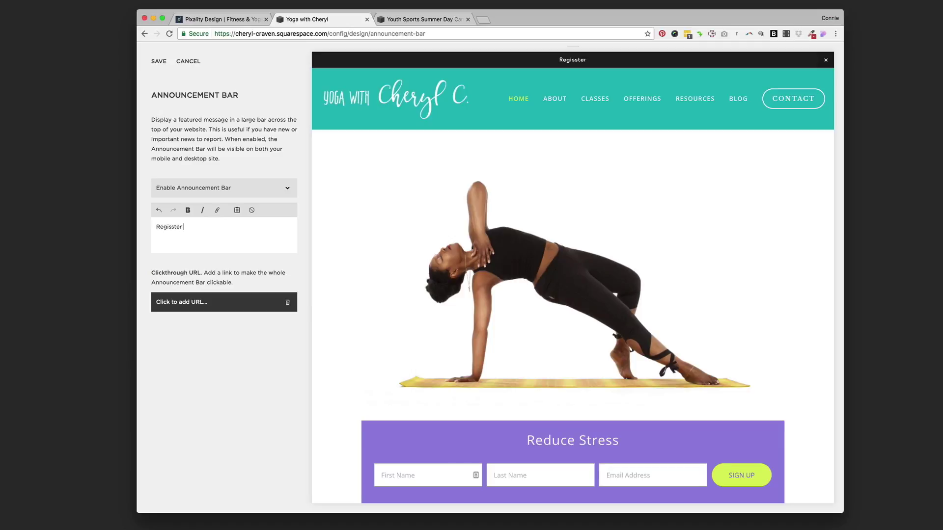
text(now for Yoga Drumbr)
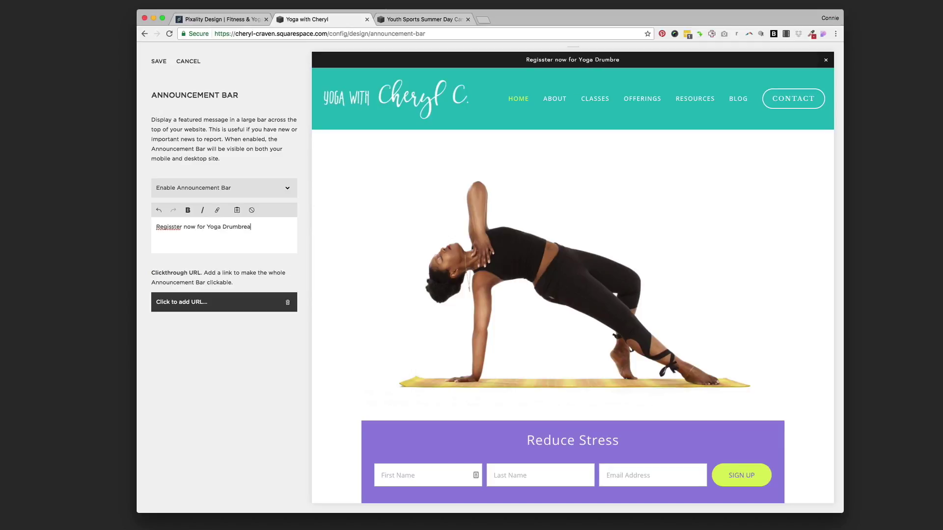
key(BackSpace)
text(eats— April 8th, Ny, NY)
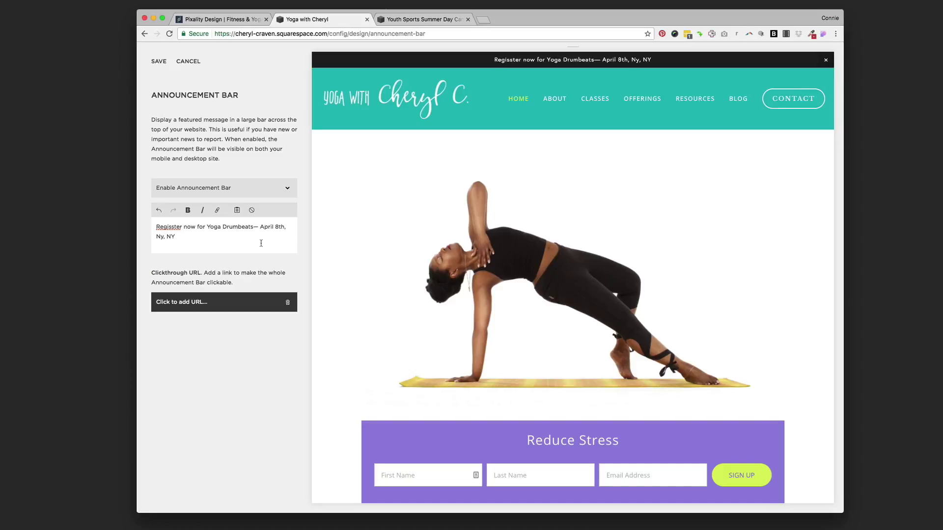
click(163, 237)
key(BackSpace)
text(Y)
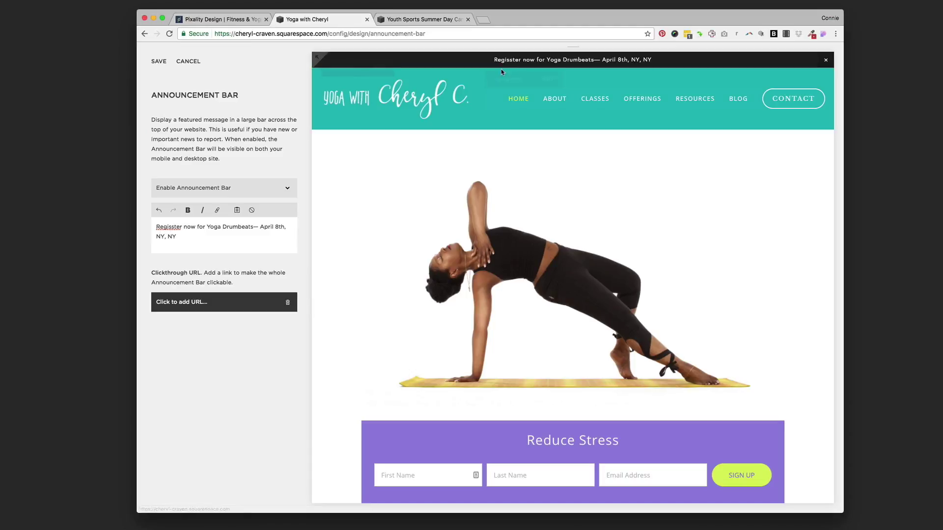
Step: Set the announcement bar's Clickthrough URL to the site's Test Page and save the settings
click(184, 304)
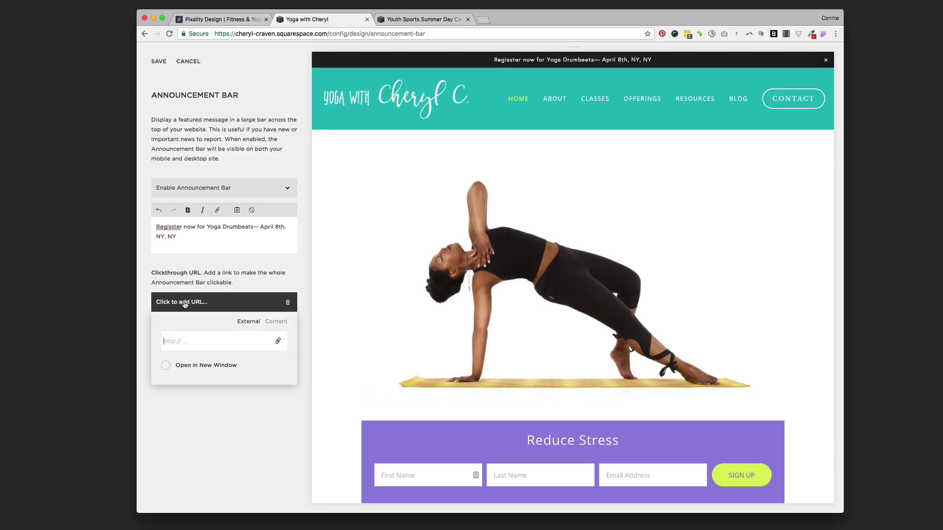
click(276, 322)
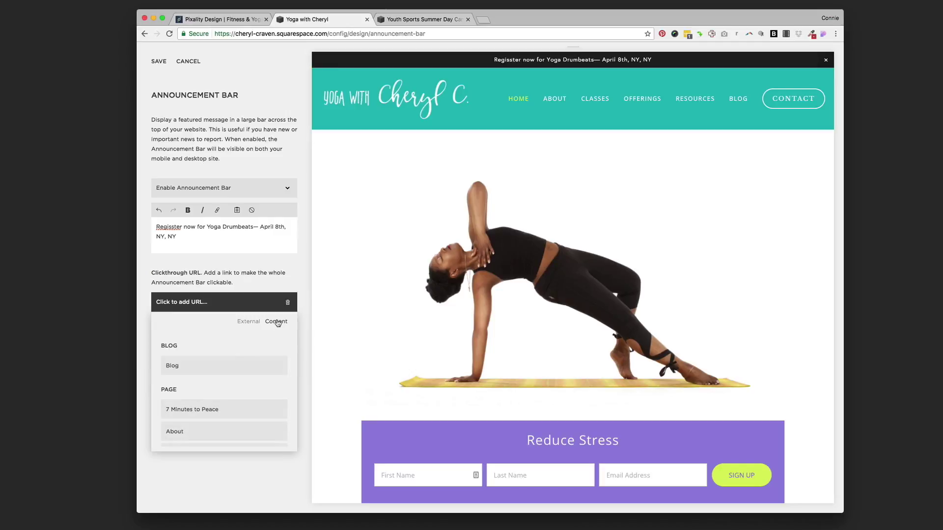
scroll(216, 373, down, 5)
scroll(218, 374, down, 2)
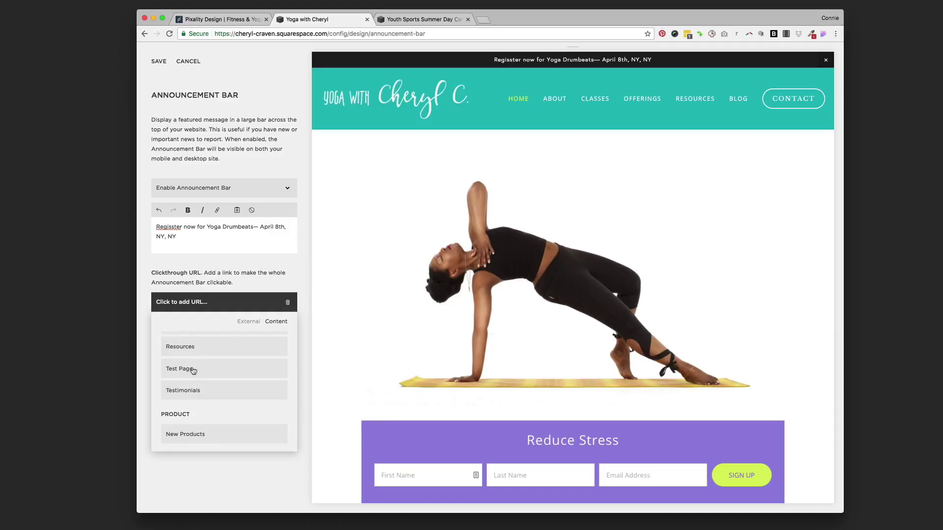
click(193, 370)
click(214, 474)
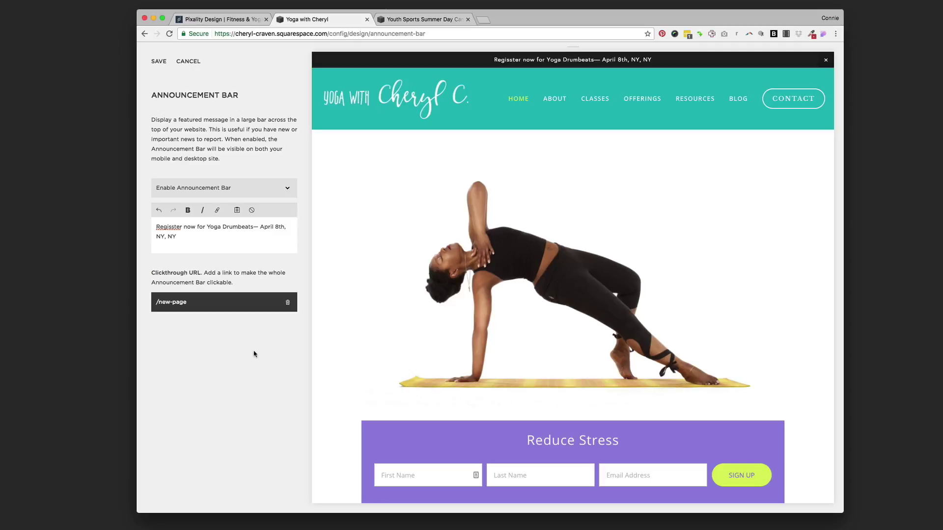
click(159, 61)
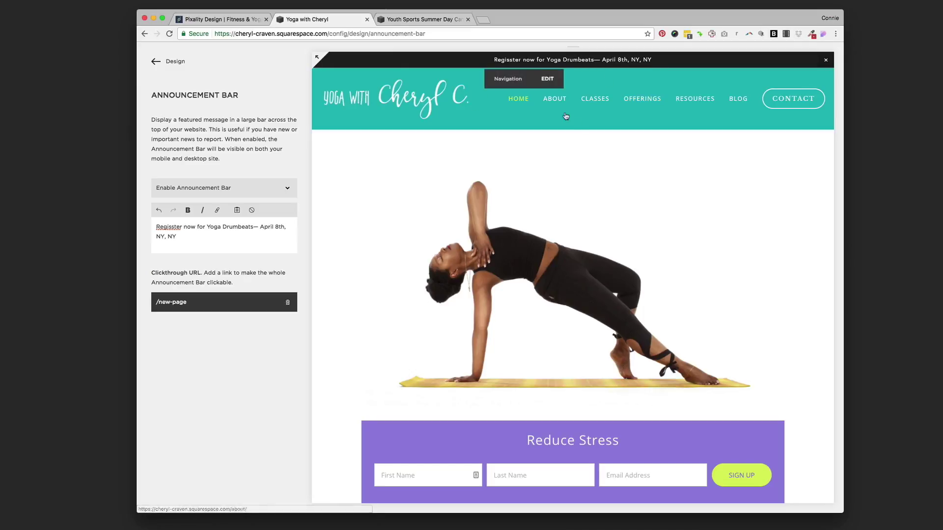
Step: Examine the style options available for the announcement bar in the Style Editor
click(170, 62)
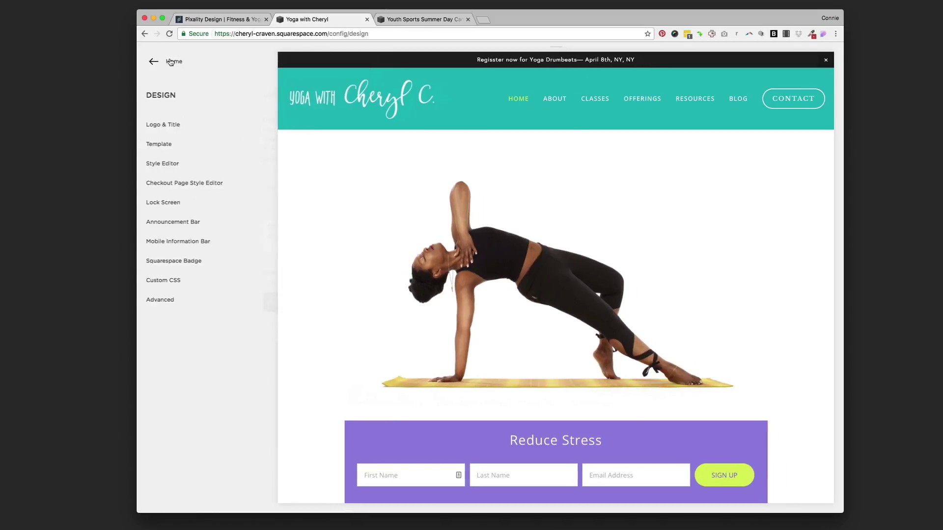
click(178, 165)
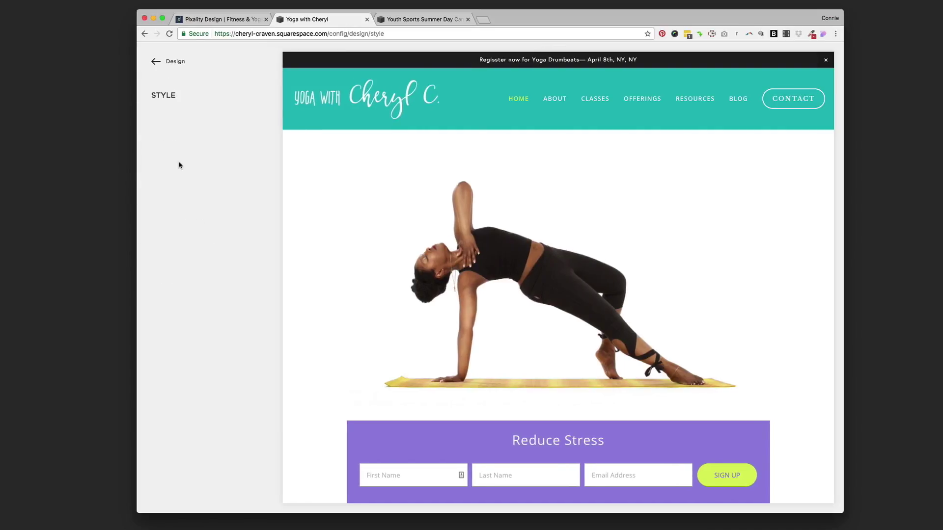
click(406, 61)
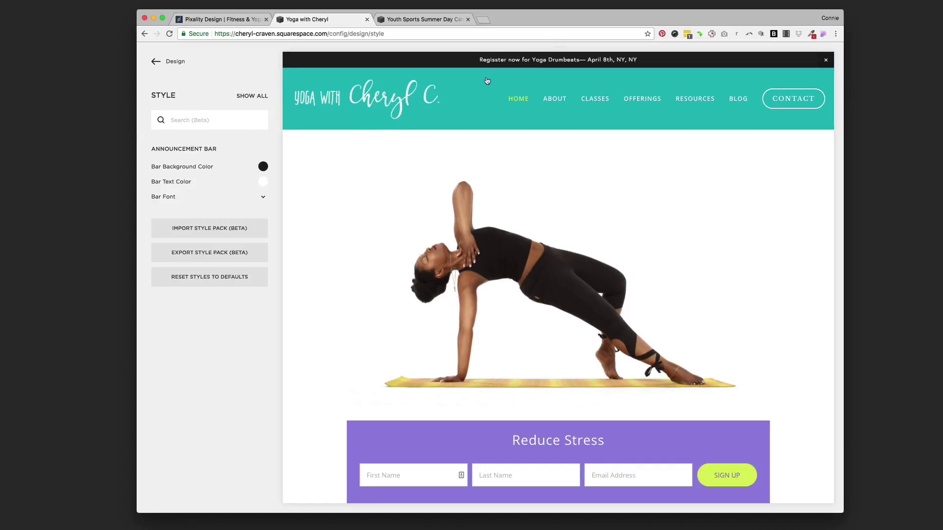
click(175, 62)
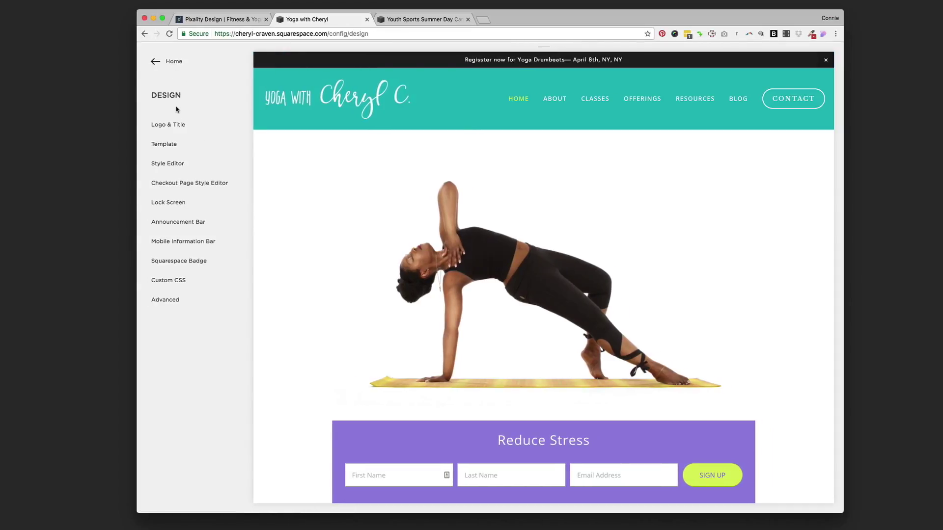
Step: Disable the Announcement Bar, save the change and return to the site's main menu
click(176, 224)
click(198, 186)
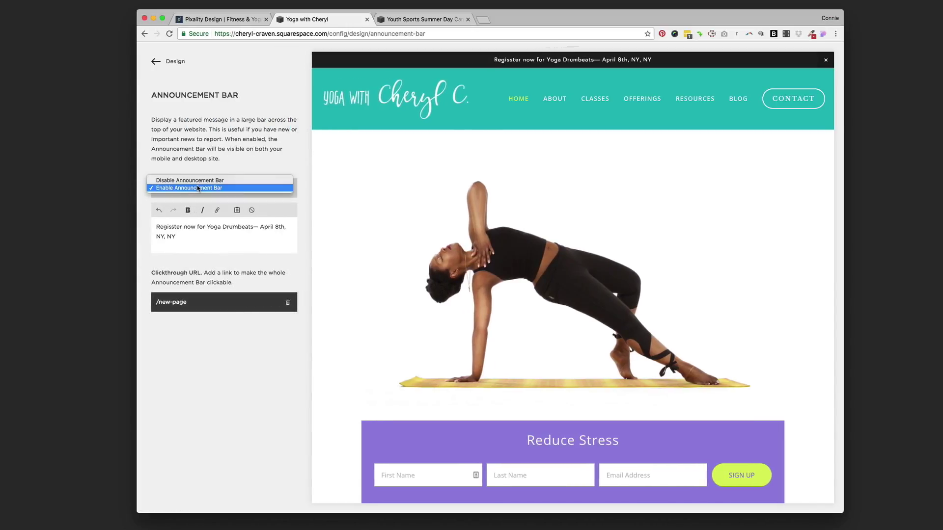
click(198, 180)
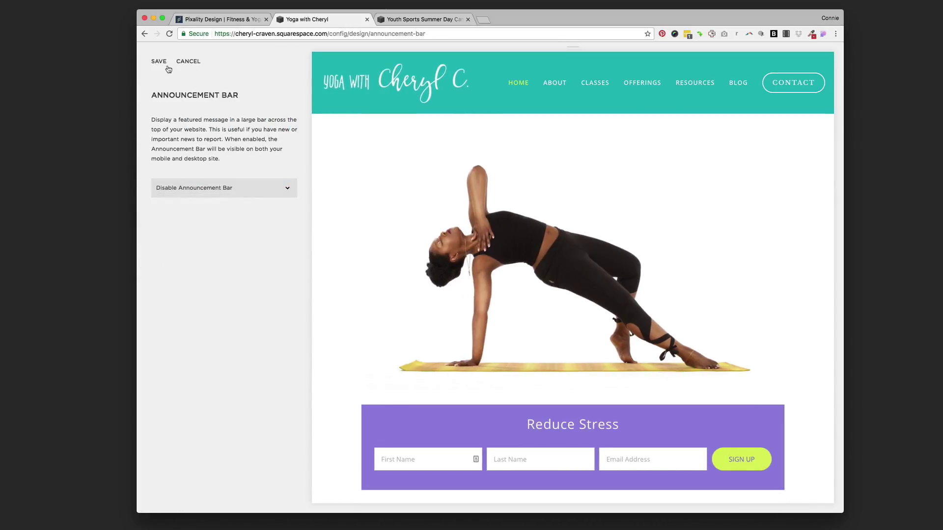
click(159, 61)
click(174, 61)
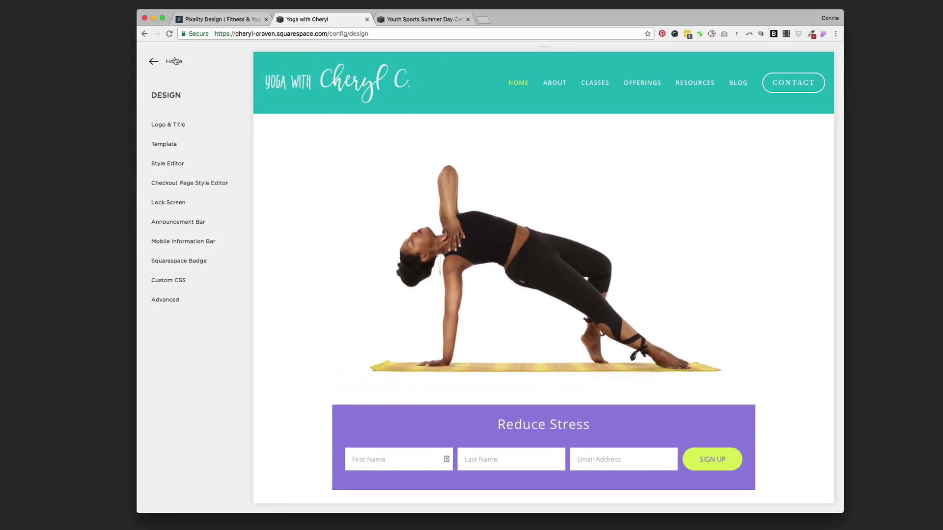
click(174, 61)
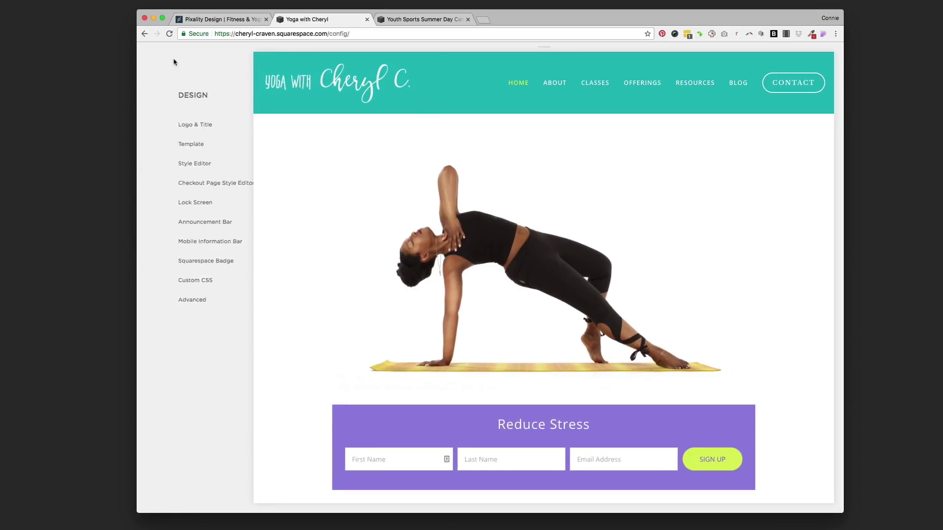